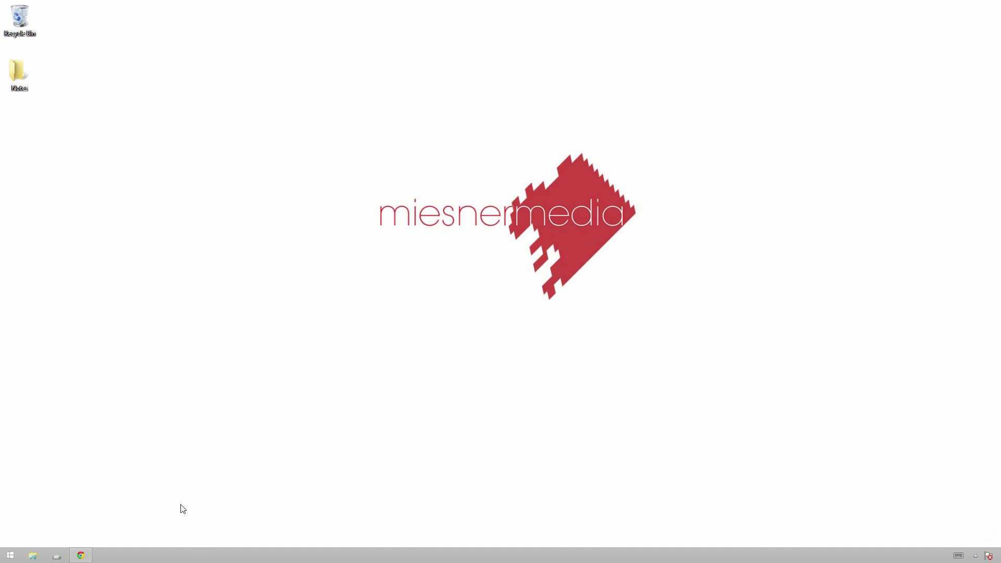
Bring back the Red Giant Color Suite page in the browser and scroll through it.
{"action": "left_click", "coordinate": [81, 555]}
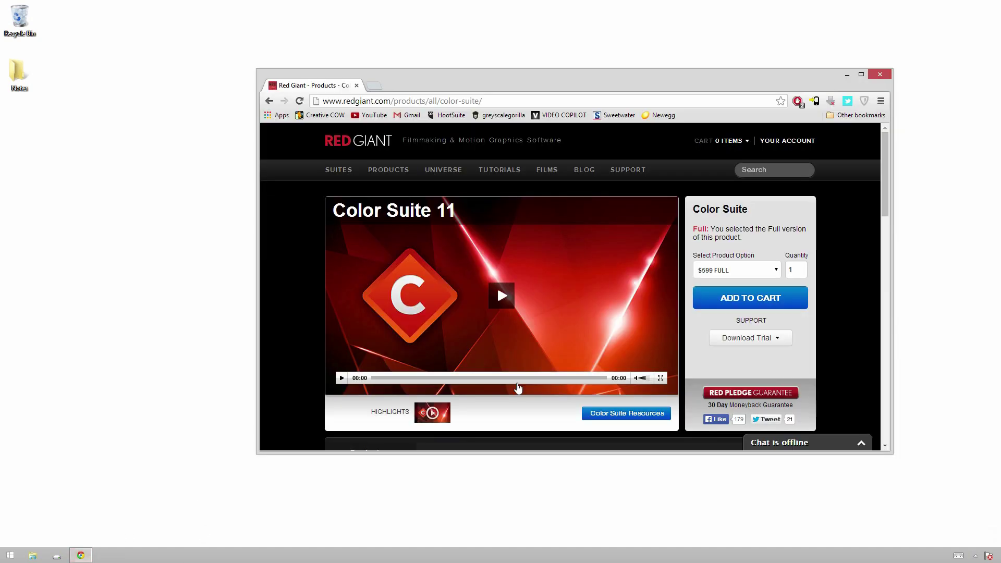
{"action": "scroll", "coordinate": [820, 198], "scroll_direction": "down", "scroll_amount": 1}
{"action": "scroll", "coordinate": [820, 198], "scroll_direction": "down", "scroll_amount": 1}
{"action": "scroll", "coordinate": [592, 211], "scroll_direction": "up", "scroll_amount": 2}
Close the browser, launch After Effects and create Comp 1 with default settings.
{"action": "left_click", "coordinate": [880, 75]}
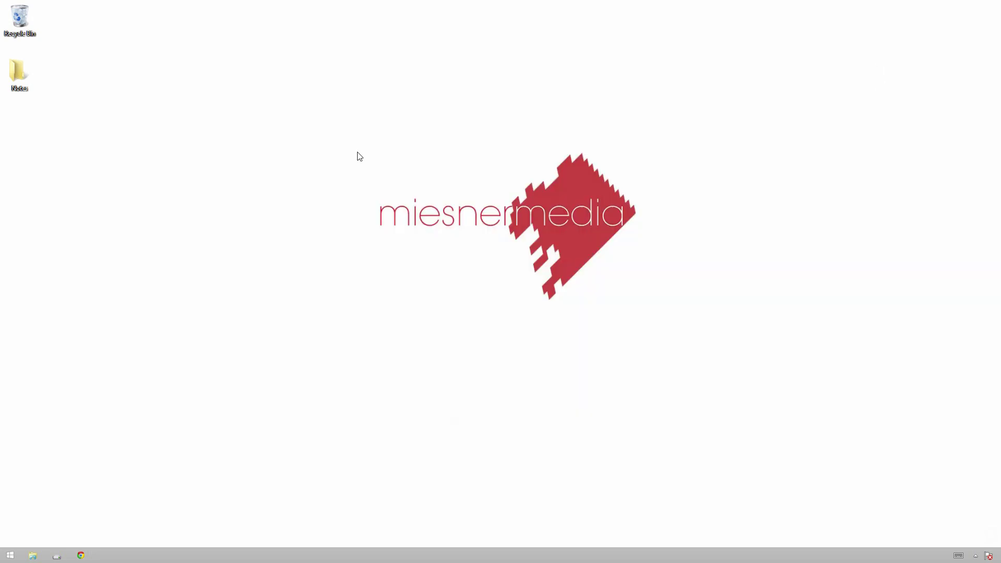
{"action": "key", "text": "super"}
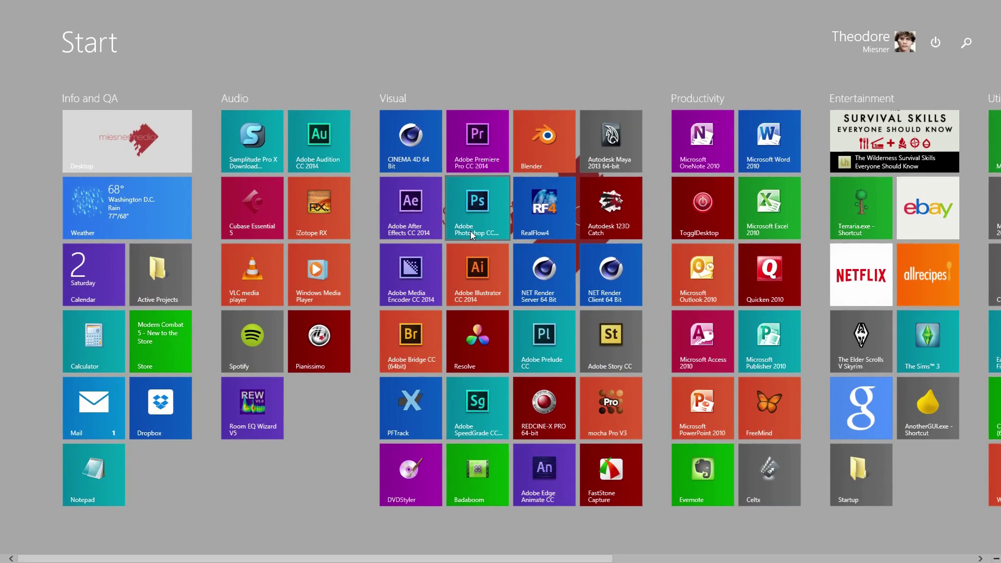
{"action": "left_click", "coordinate": [421, 218]}
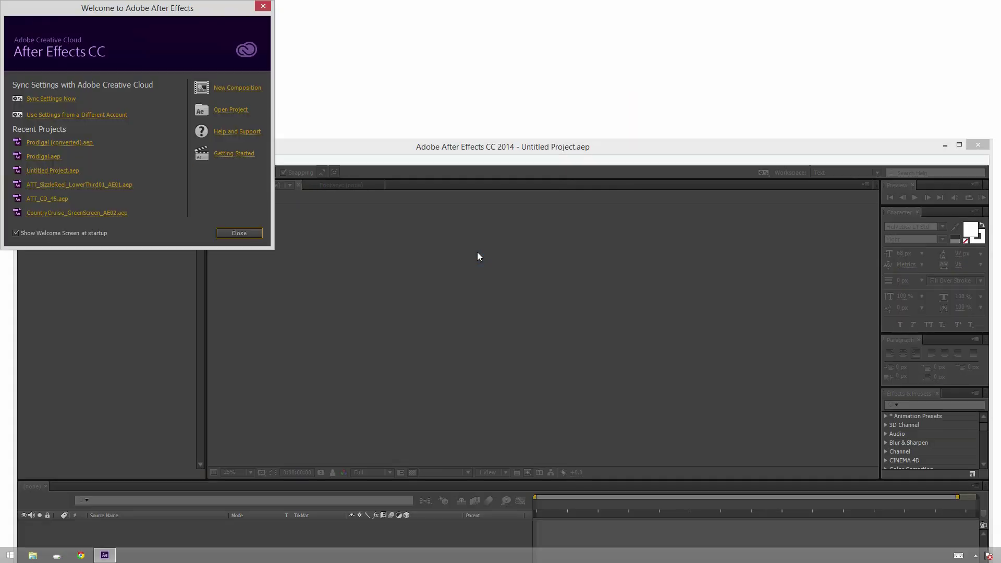
{"action": "left_click", "coordinate": [237, 88]}
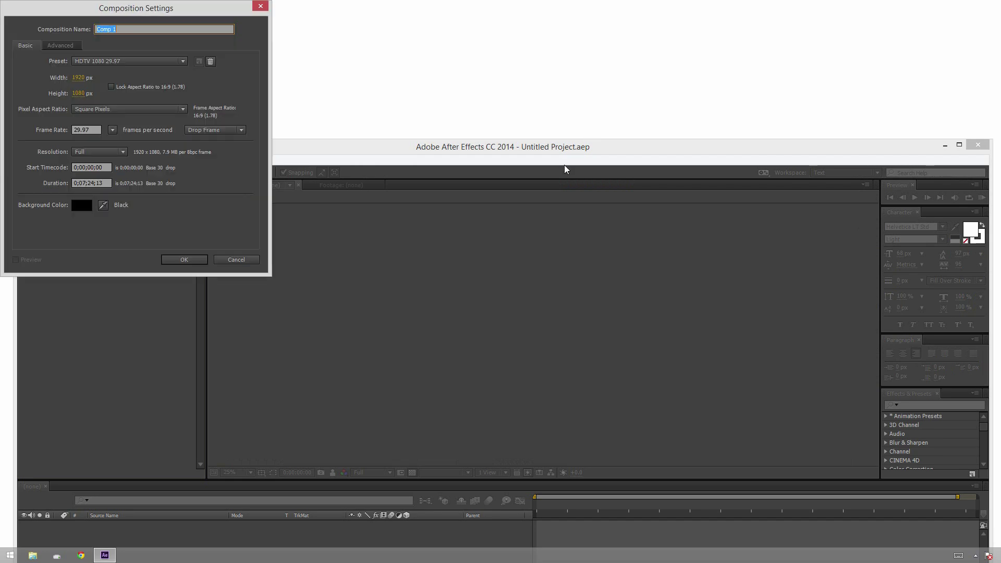
{"action": "left_click", "coordinate": [184, 260]}
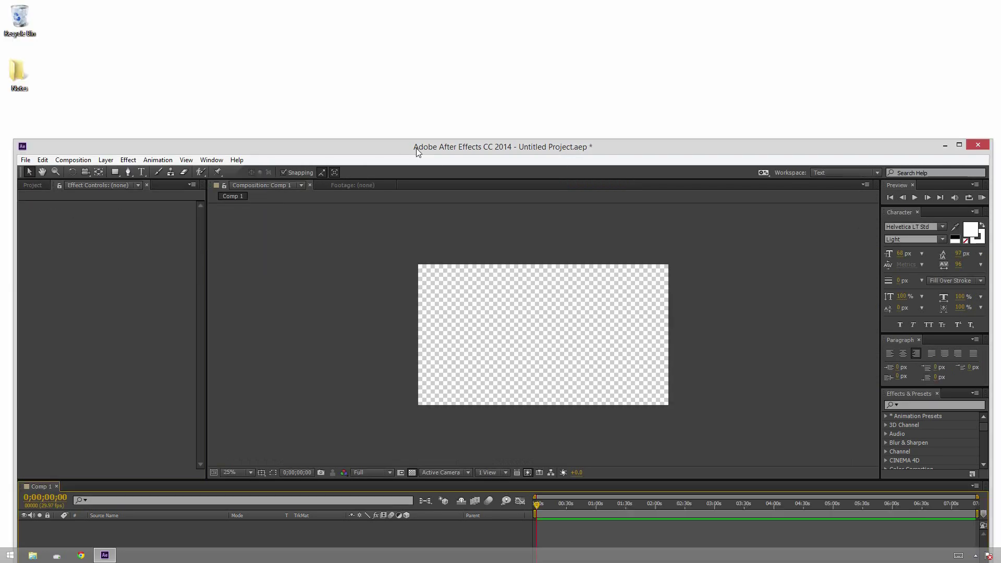
Add a comp-sized 1920x1080 white solid layer, White Solid 1.
{"action": "key", "text": "ctrl+y"}
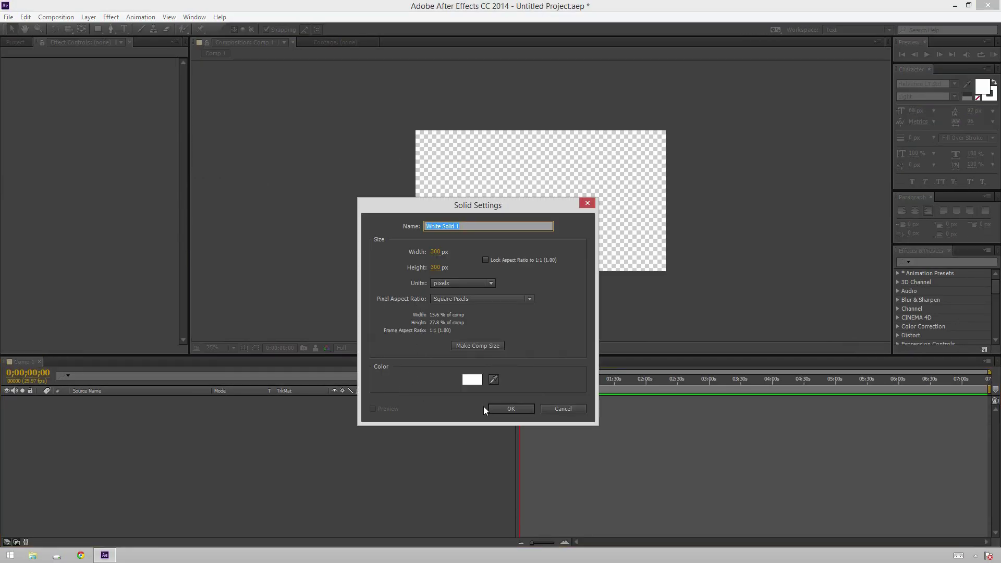
{"action": "left_click", "coordinate": [464, 344]}
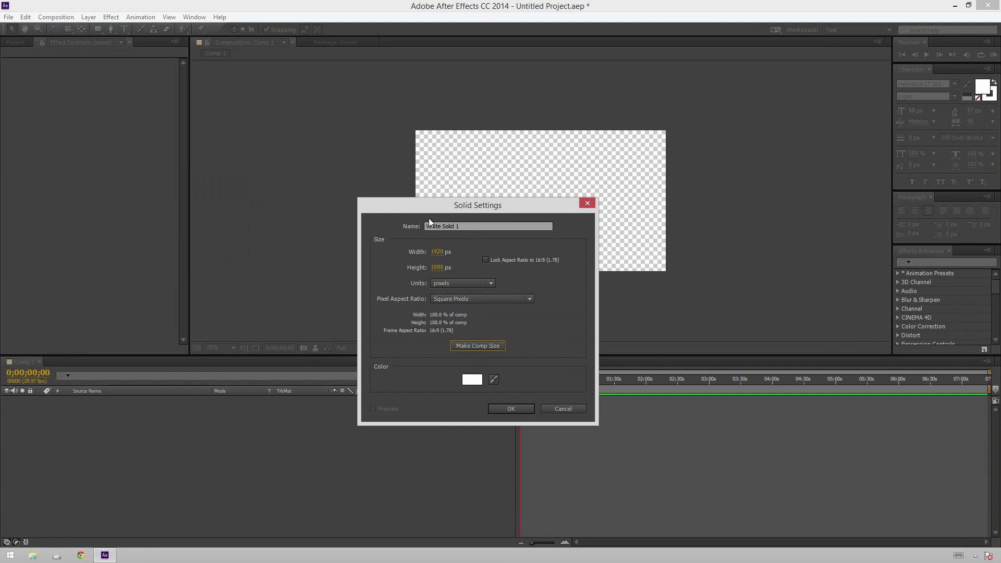
{"action": "left_click", "coordinate": [512, 407]}
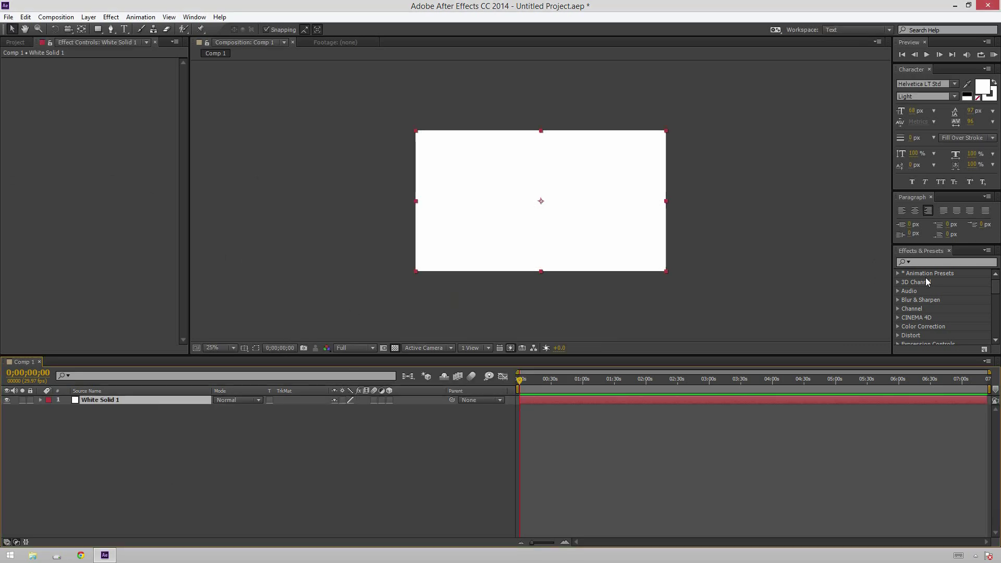
Search Effects & Presets for 'lut' and apply LUT Buddy to White Solid 1.
{"action": "left_click_drag", "start_coordinate": [939, 243], "coordinate": [938, 148]}
{"action": "left_click", "coordinate": [111, 17]}
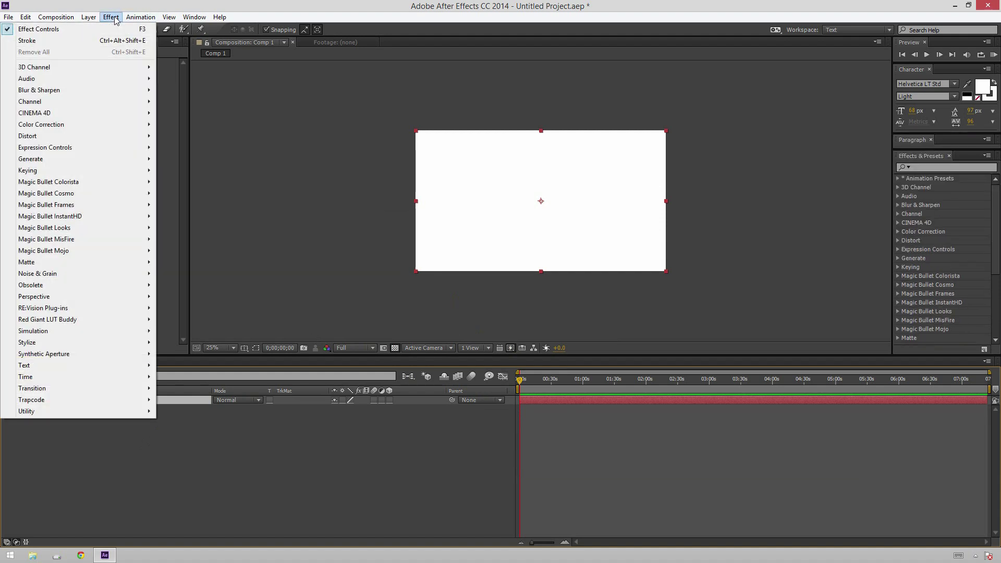
{"action": "left_click", "coordinate": [113, 17]}
{"action": "left_click", "coordinate": [944, 167]}
{"action": "type", "text": "lut"}
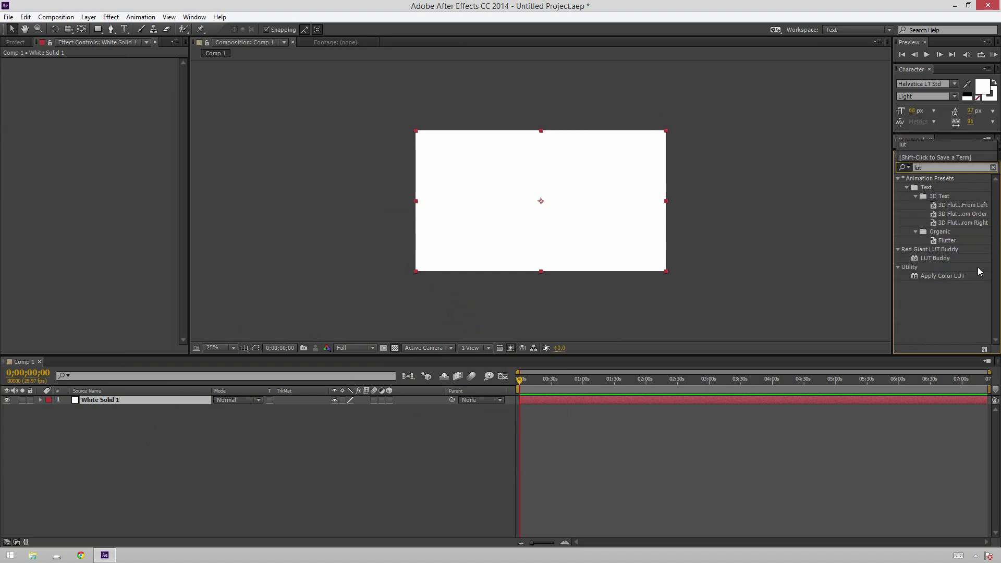
{"action": "left_click_drag", "start_coordinate": [933, 259], "coordinate": [557, 403]}
Set LUT Buddy's Action to Draw Pattern and Pattern to 3D 64, then deselect the layer.
{"action": "left_click", "coordinate": [158, 73]}
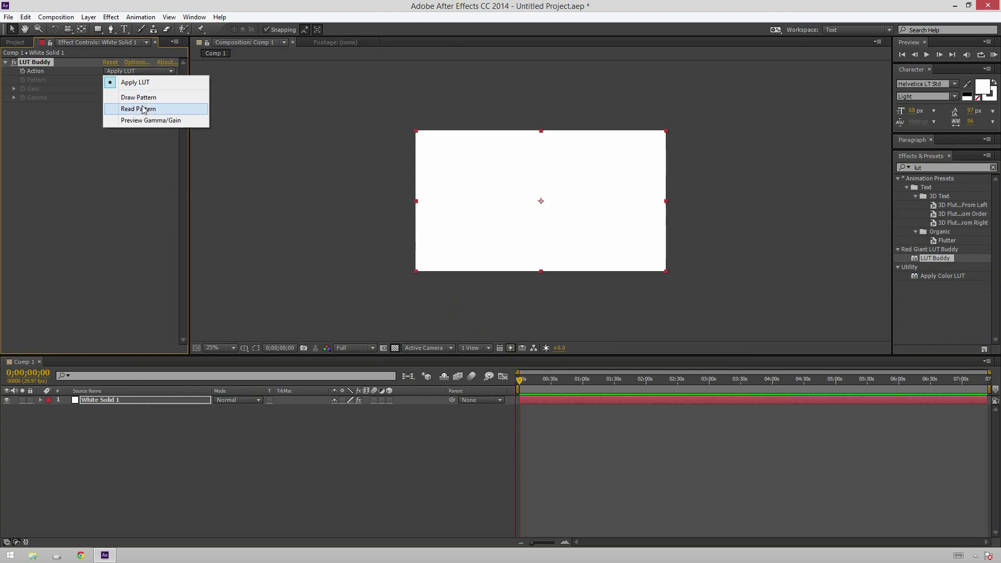
{"action": "left_click", "coordinate": [151, 98]}
{"action": "left_click", "coordinate": [162, 79]}
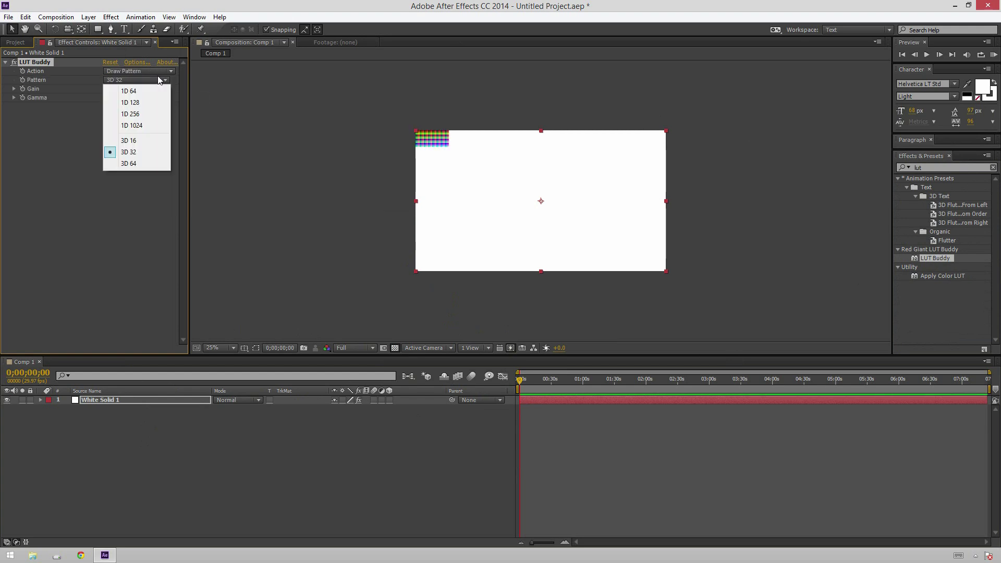
{"action": "left_click", "coordinate": [134, 163]}
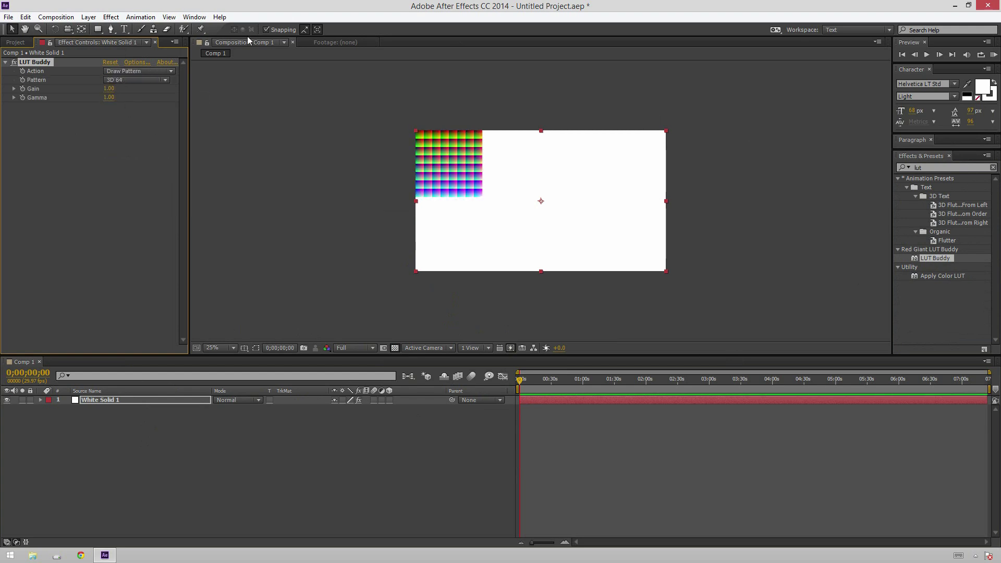
{"action": "left_click", "coordinate": [196, 467]}
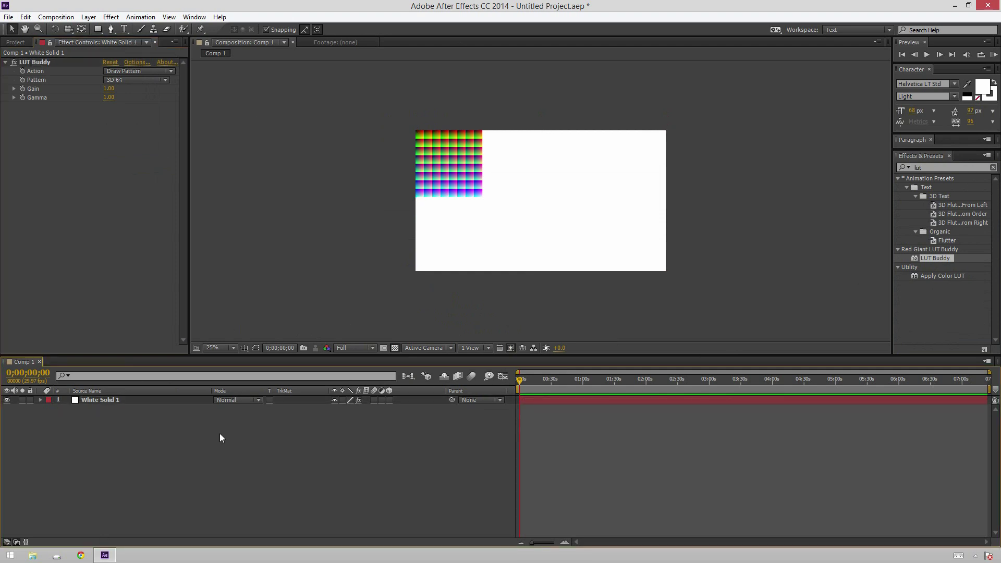
Add Adjustment Layer 1 with an Apply Color LUT effect loading 2Strip.look.
{"action": "key", "text": "ctrl+alt+y"}
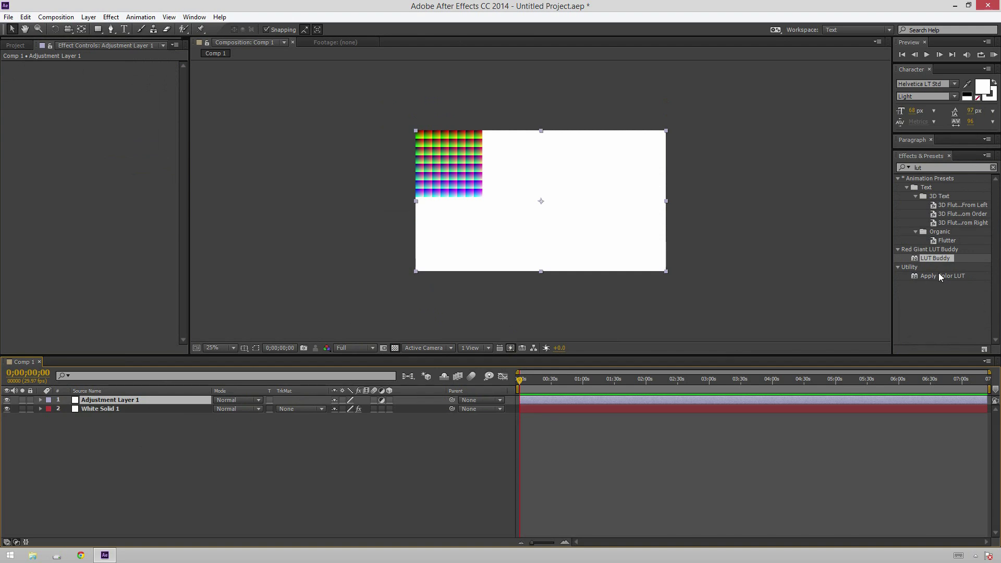
{"action": "left_click_drag", "start_coordinate": [930, 275], "coordinate": [599, 402]}
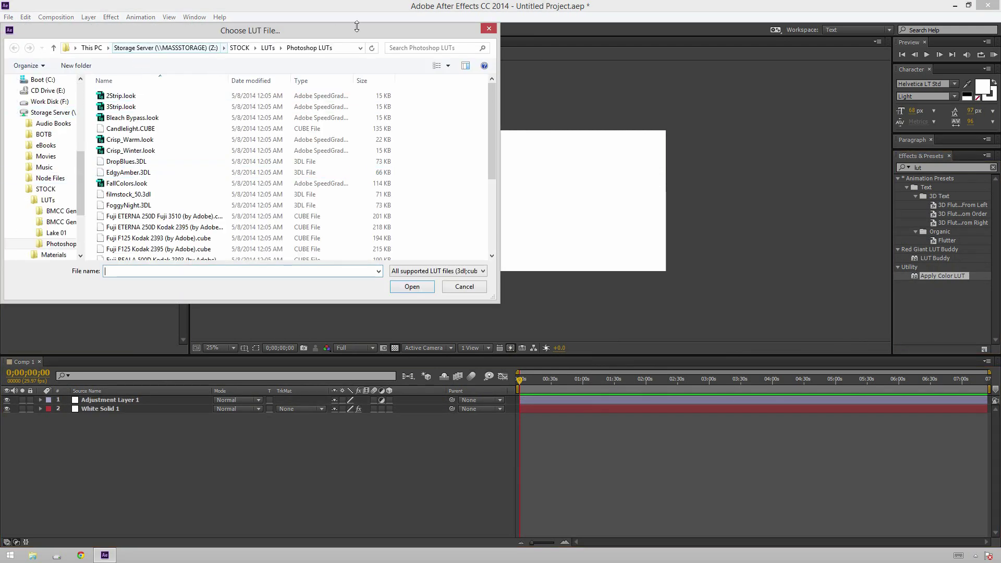
{"action": "left_click", "coordinate": [192, 98]}
{"action": "left_click", "coordinate": [411, 288]}
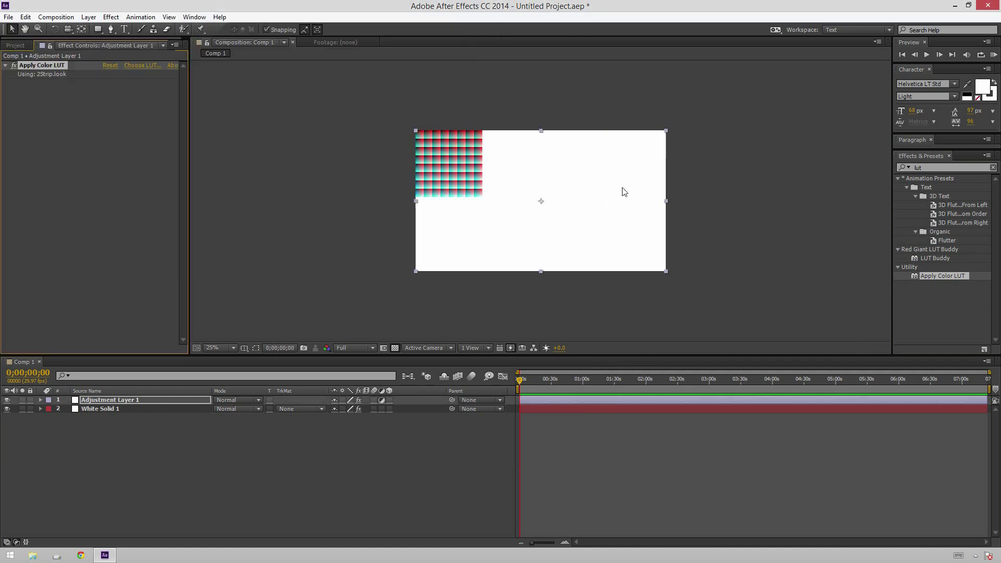
{"action": "key", "text": "super+e"}
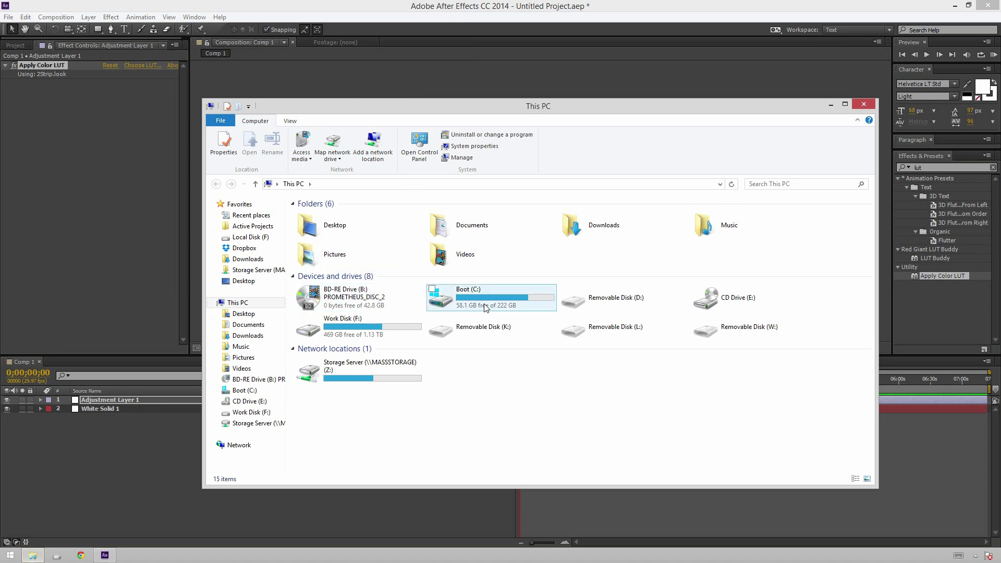
{"action": "double_click", "coordinate": [484, 307]}
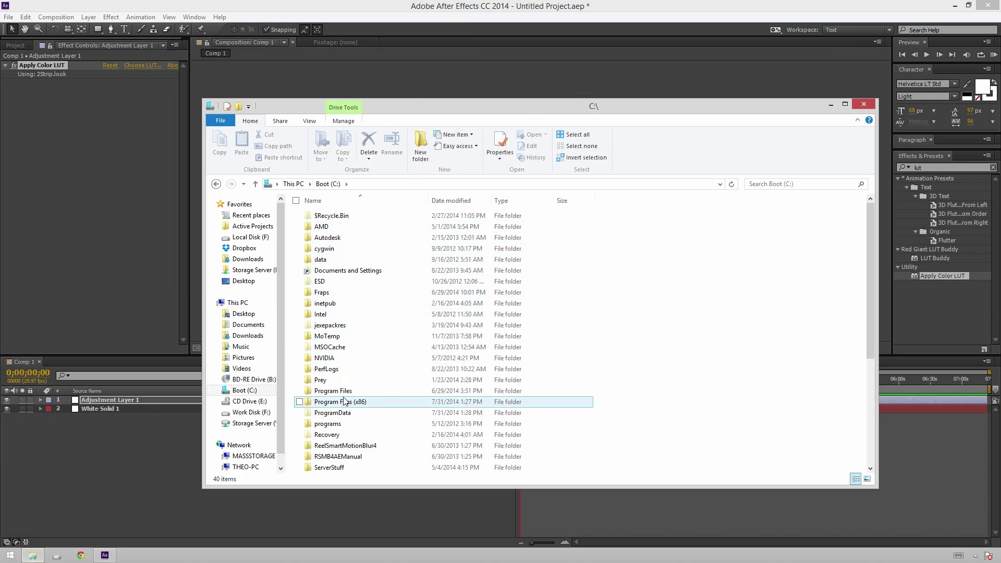
{"action": "double_click", "coordinate": [334, 391]}
{"action": "double_click", "coordinate": [333, 216]}
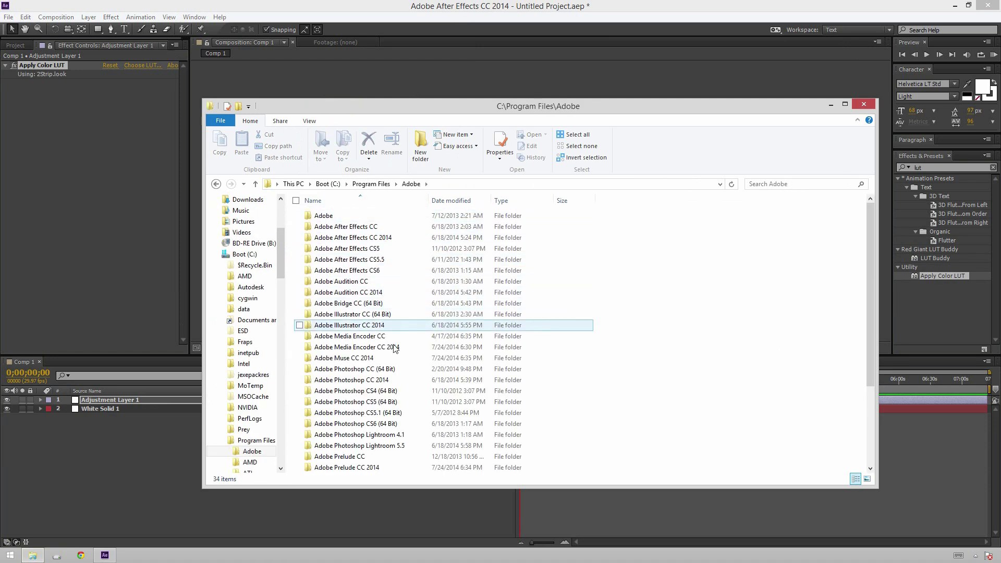
{"action": "left_click", "coordinate": [399, 384]}
{"action": "double_click", "coordinate": [400, 384]}
{"action": "double_click", "coordinate": [369, 292]}
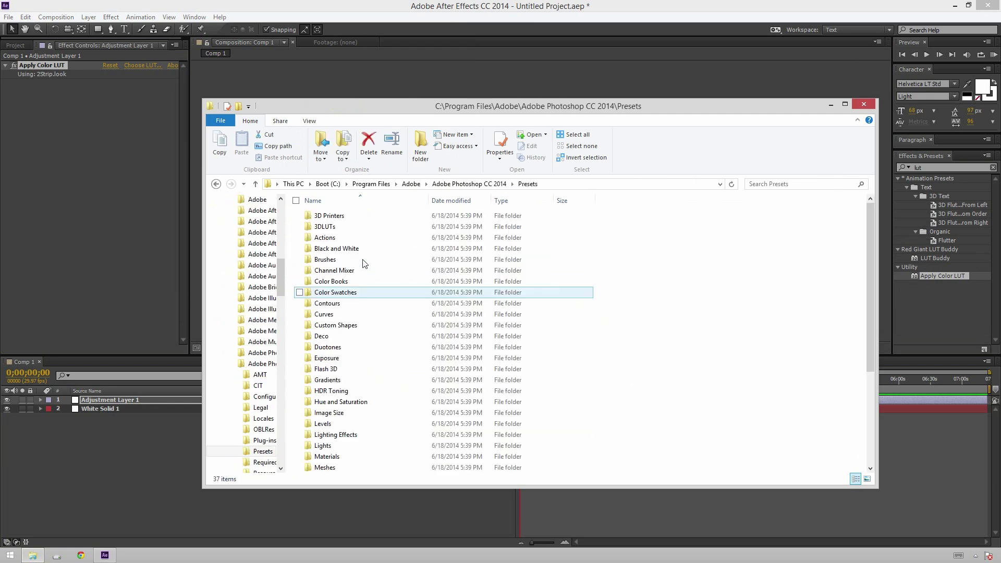
{"action": "double_click", "coordinate": [355, 227]}
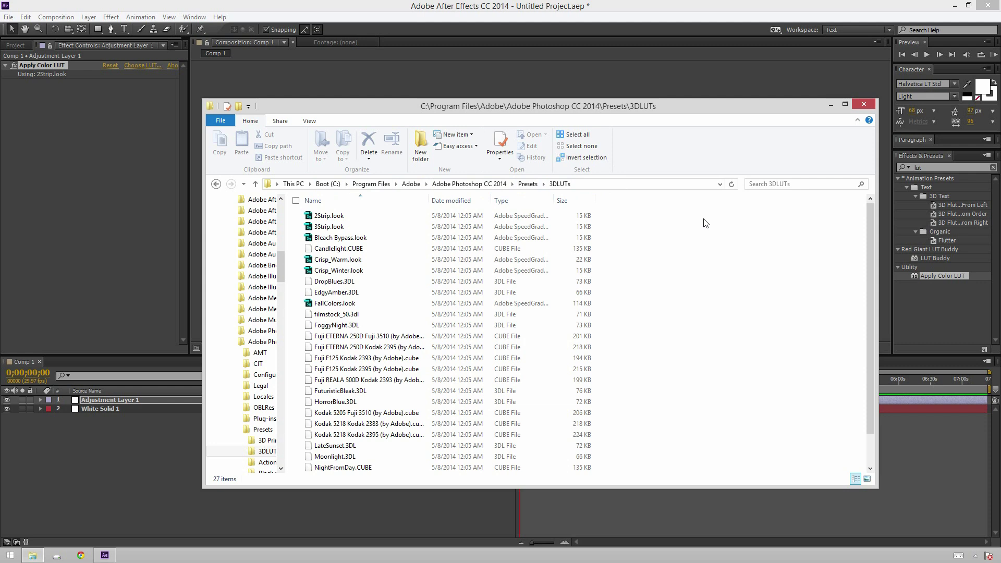
Toggle the Apply Color LUT effect off and on several times to compare the look.
{"action": "left_click", "coordinate": [875, 105]}
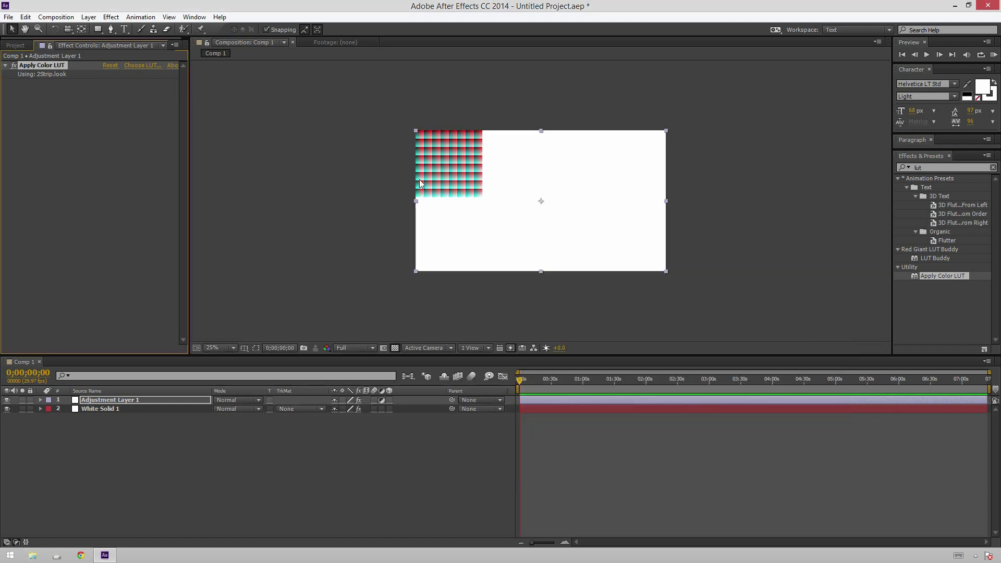
{"action": "left_click", "coordinate": [14, 66]}
{"action": "left_click", "coordinate": [14, 65]}
{"action": "left_click", "coordinate": [14, 66]}
{"action": "left_click", "coordinate": [14, 66]}
{"action": "left_click", "coordinate": [14, 66]}
{"action": "left_click", "coordinate": [14, 66]}
{"action": "left_click", "coordinate": [158, 479]}
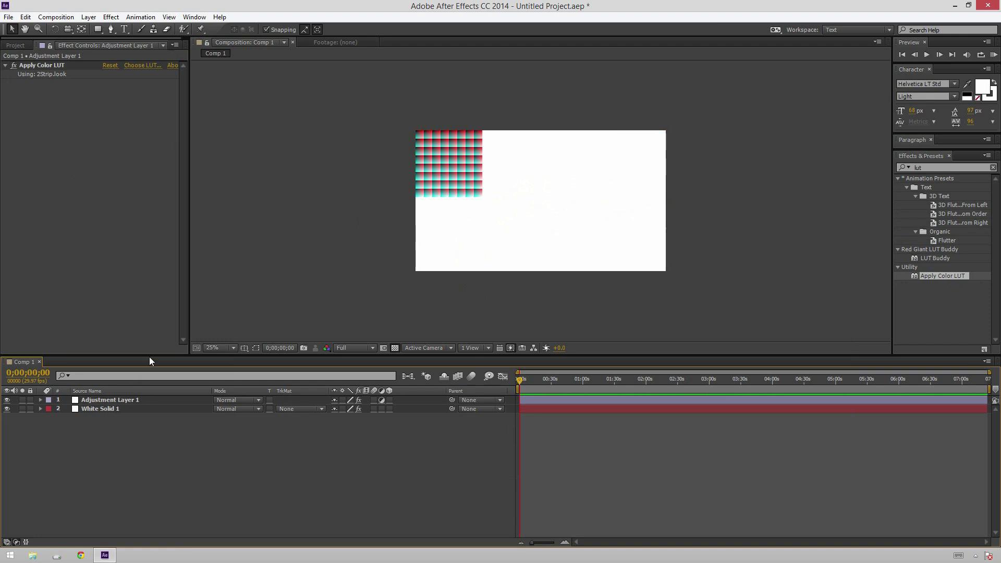
Add Adjustment Layer 2 carrying LUT Buddy set to Read Pattern.
{"action": "key", "text": "ctrl+alt+y"}
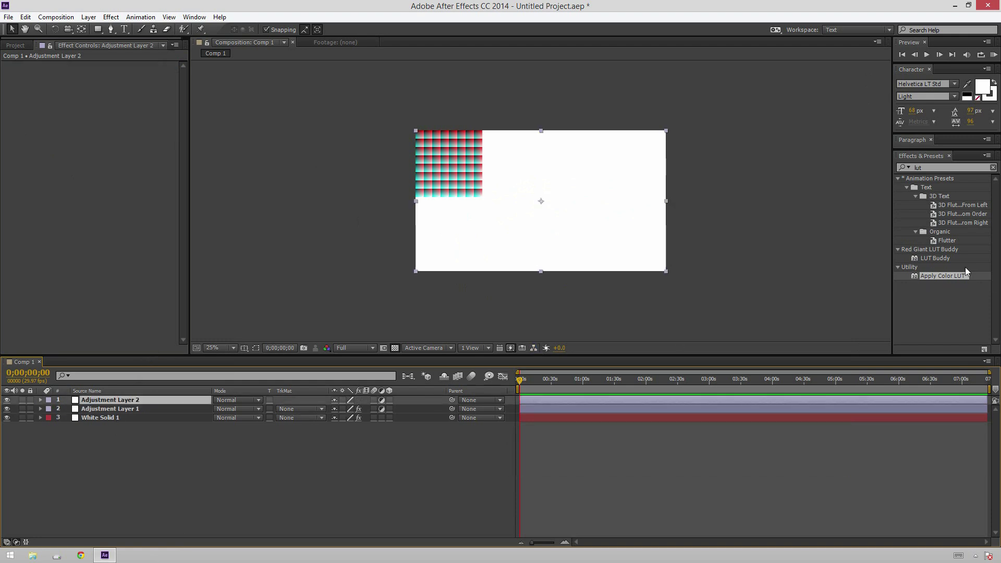
{"action": "left_click_drag", "start_coordinate": [928, 259], "coordinate": [579, 400]}
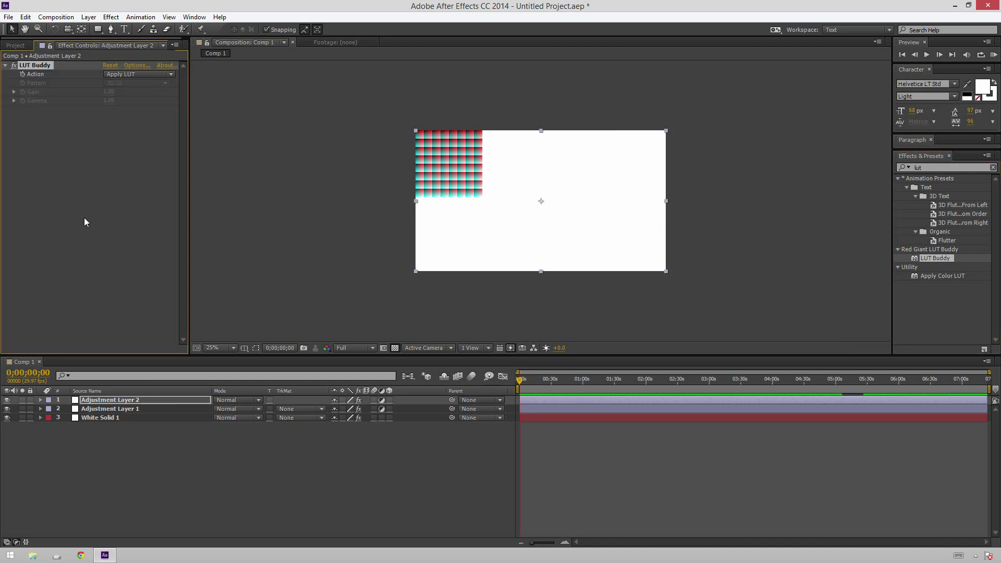
{"action": "left_click", "coordinate": [119, 76]}
{"action": "left_click", "coordinate": [138, 112]}
{"action": "left_click", "coordinate": [129, 82]}
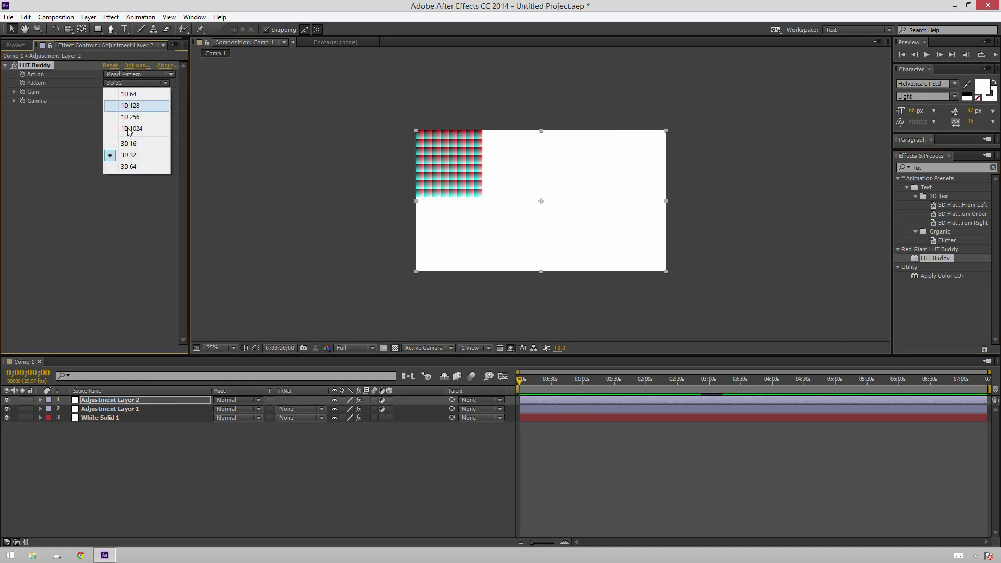
Set the read pattern to 3D 64 and export the LUT to the Desktop as 2StripTut.cube.
{"action": "left_click", "coordinate": [130, 171]}
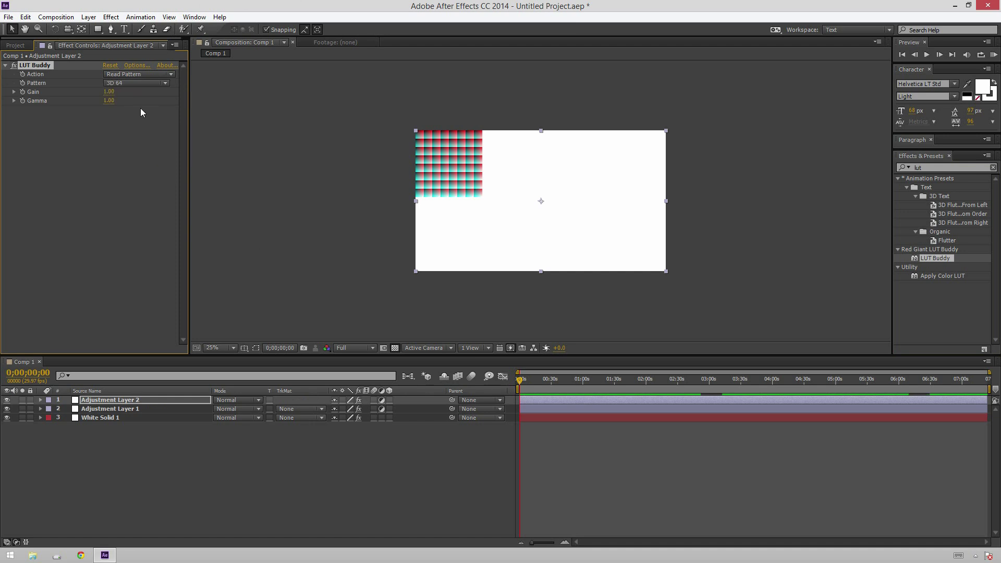
{"action": "left_click", "coordinate": [133, 66]}
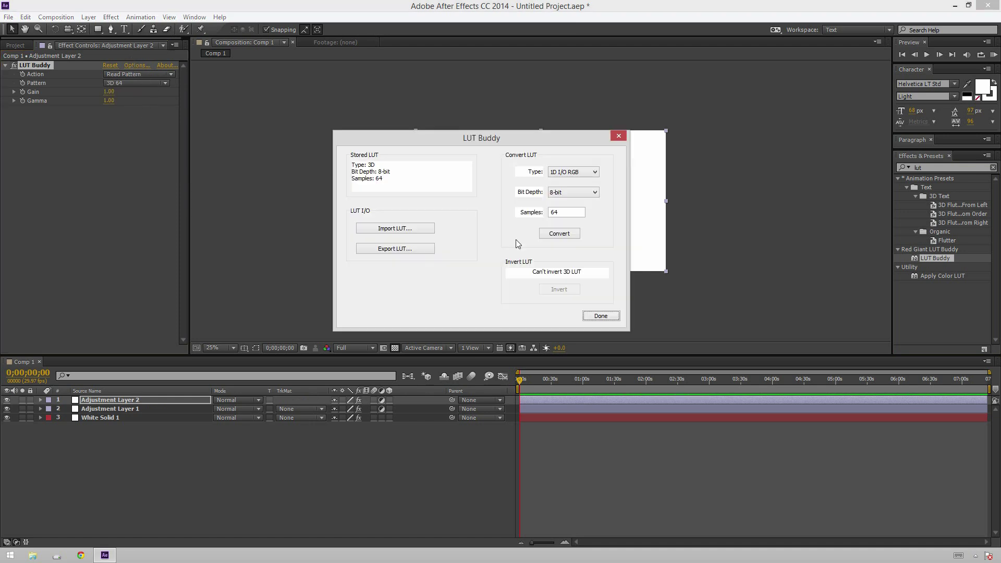
{"action": "left_click", "coordinate": [395, 249]}
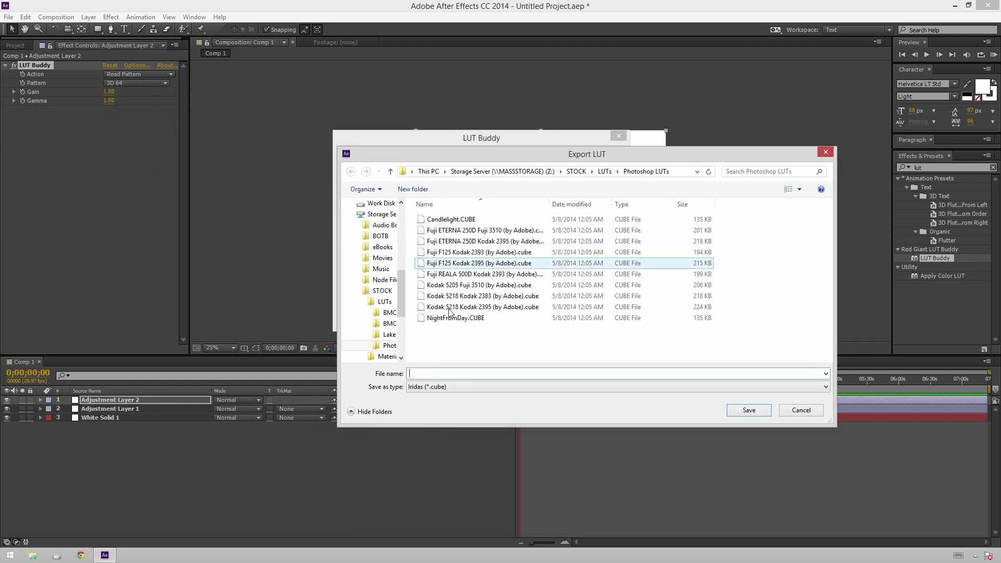
{"action": "scroll", "coordinate": [400, 292], "scroll_direction": "up", "scroll_amount": 10}
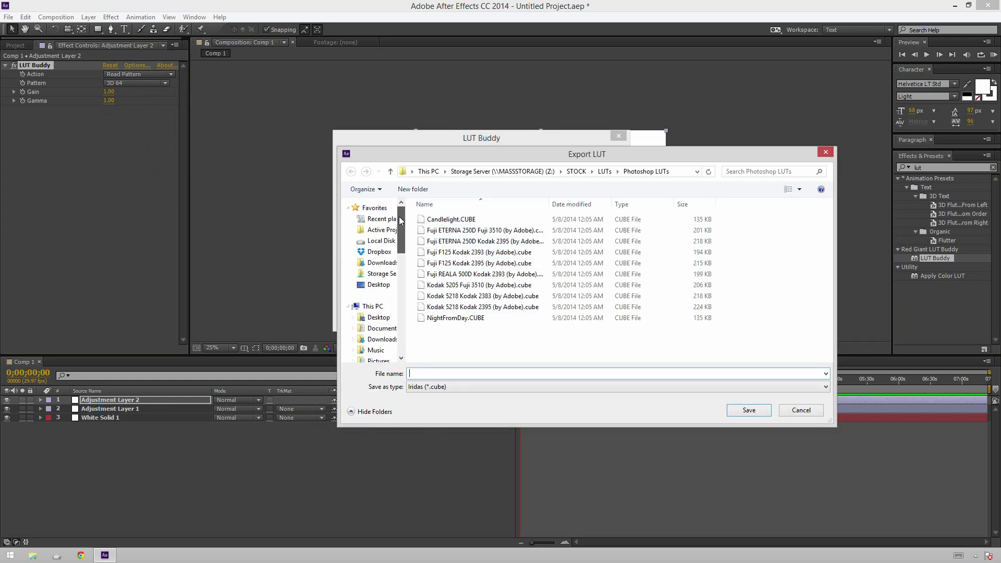
{"action": "left_click", "coordinate": [379, 285]}
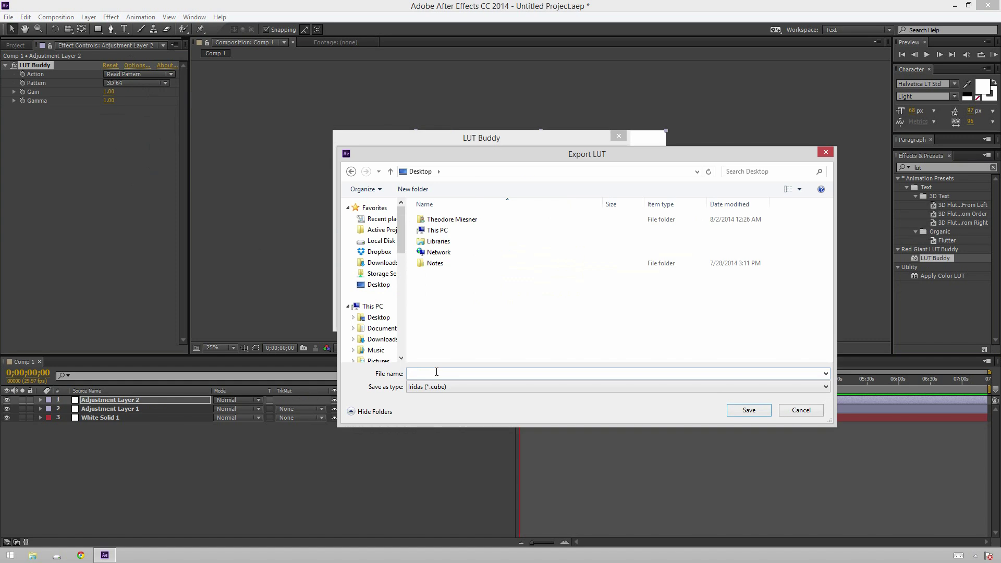
{"action": "left_click", "coordinate": [436, 372]}
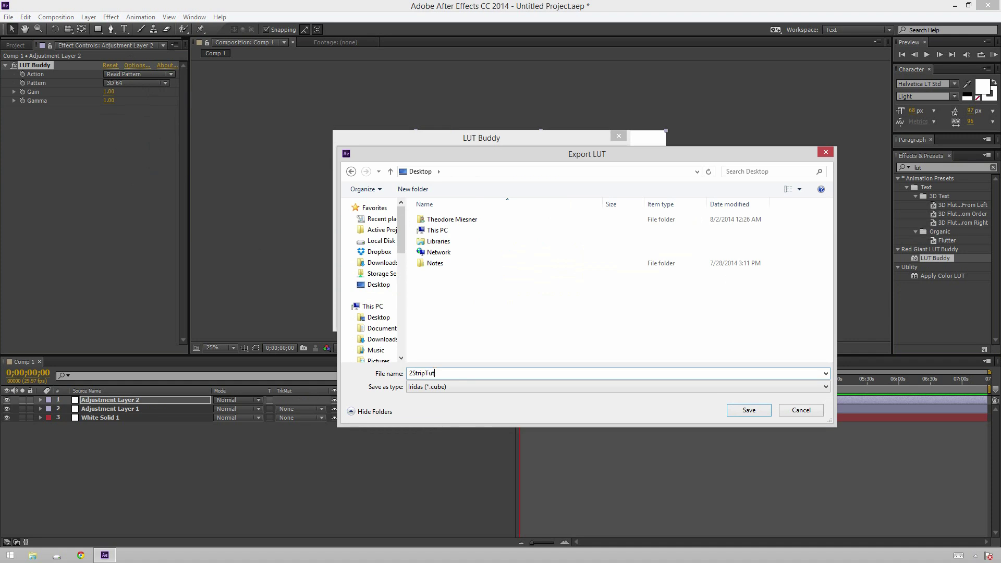
{"action": "key", "text": "Return"}
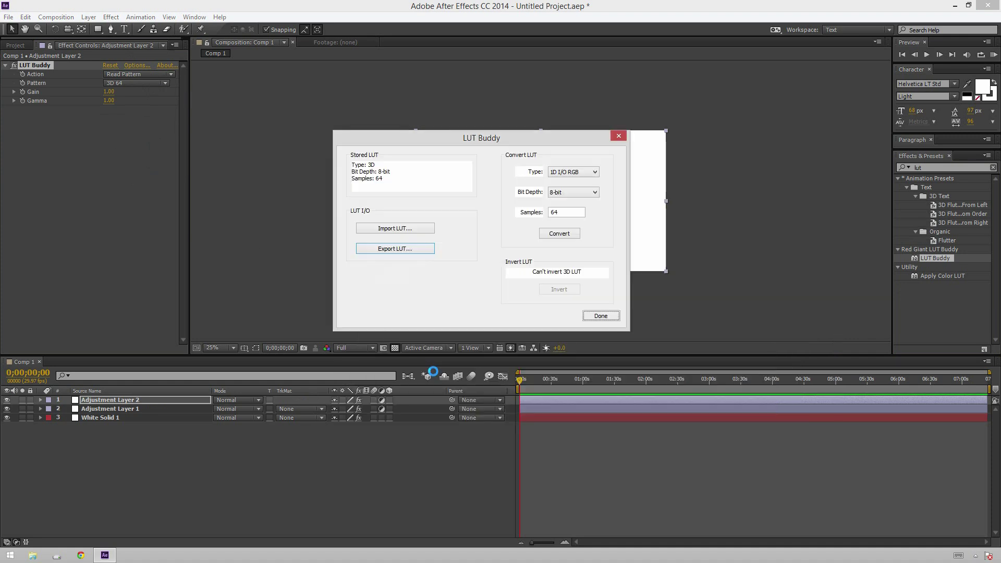
{"action": "left_click", "coordinate": [599, 319]}
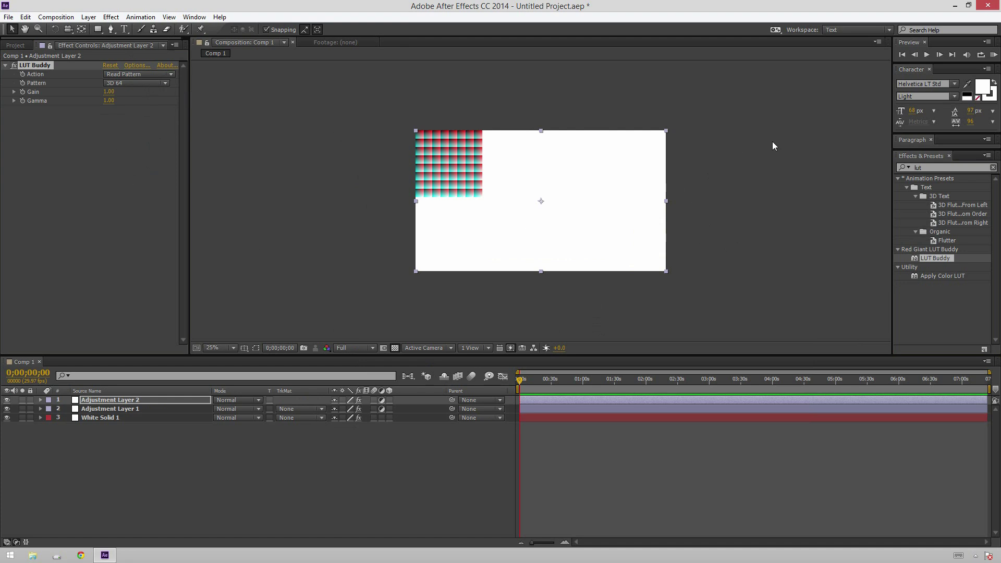
Launch DaVinci Resolve, log in with the account password, and open the 2Strip Tutorial project.
{"action": "left_click", "coordinate": [955, 5]}
{"action": "key", "text": "super"}
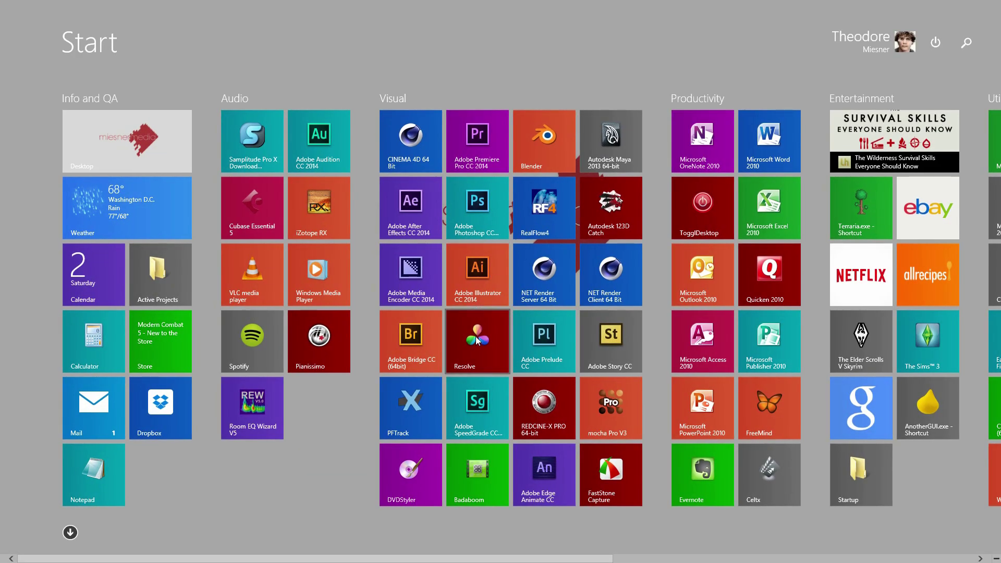
{"action": "left_click", "coordinate": [477, 339]}
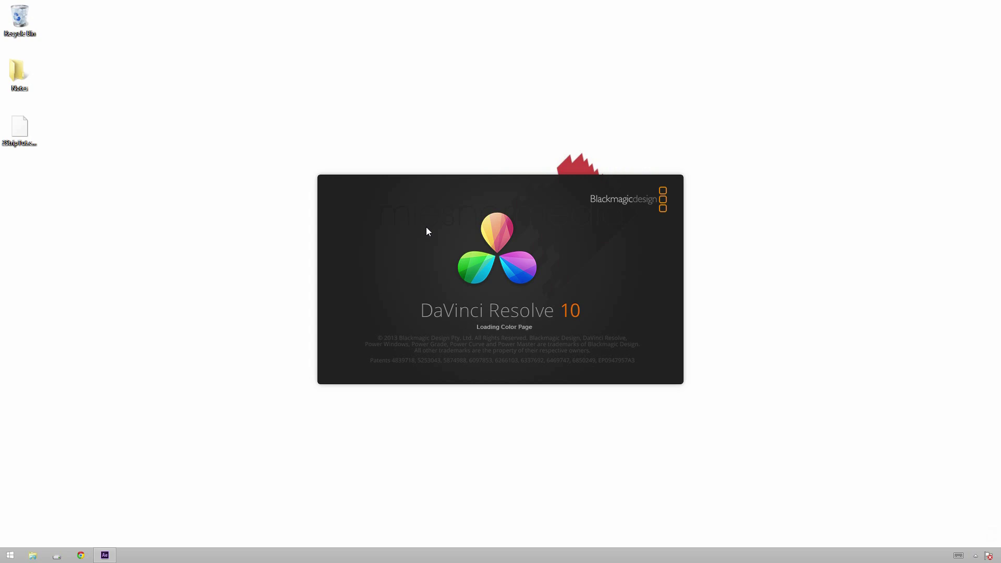
{"action": "type", "text": "******"}
{"action": "key", "text": "Return"}
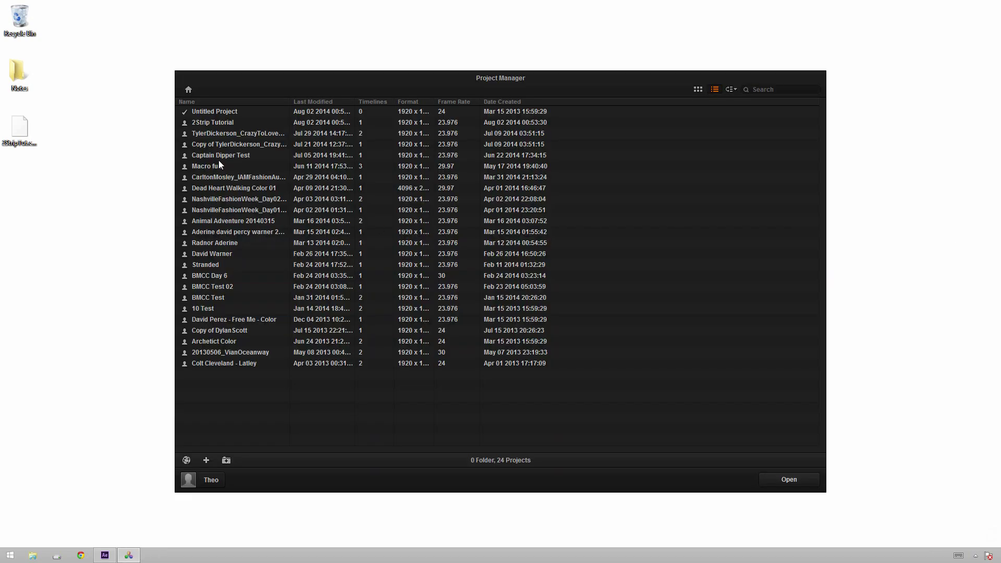
{"action": "double_click", "coordinate": [216, 119]}
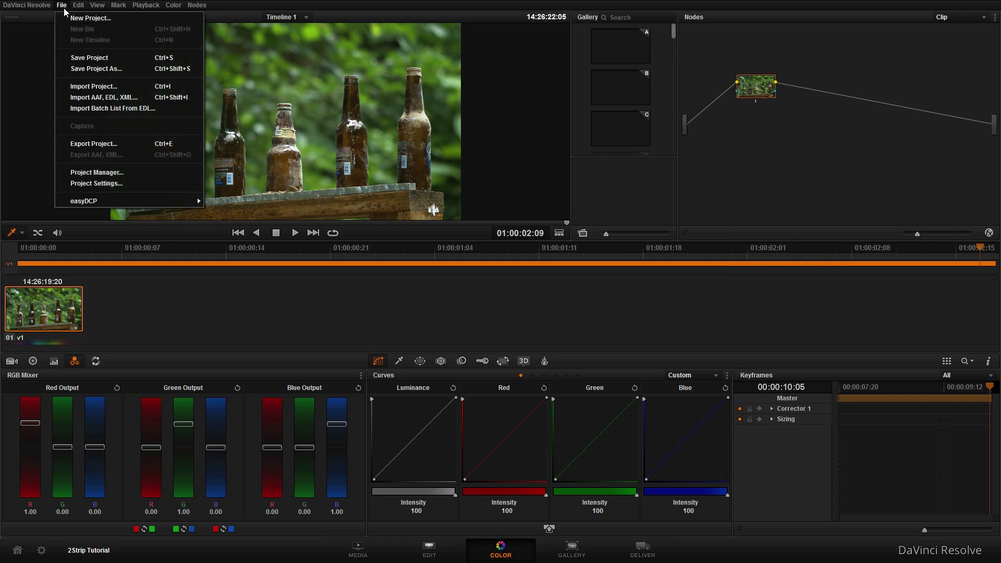
Open Project Settings on the Lookup Tables page.
{"action": "left_click", "coordinate": [105, 184]}
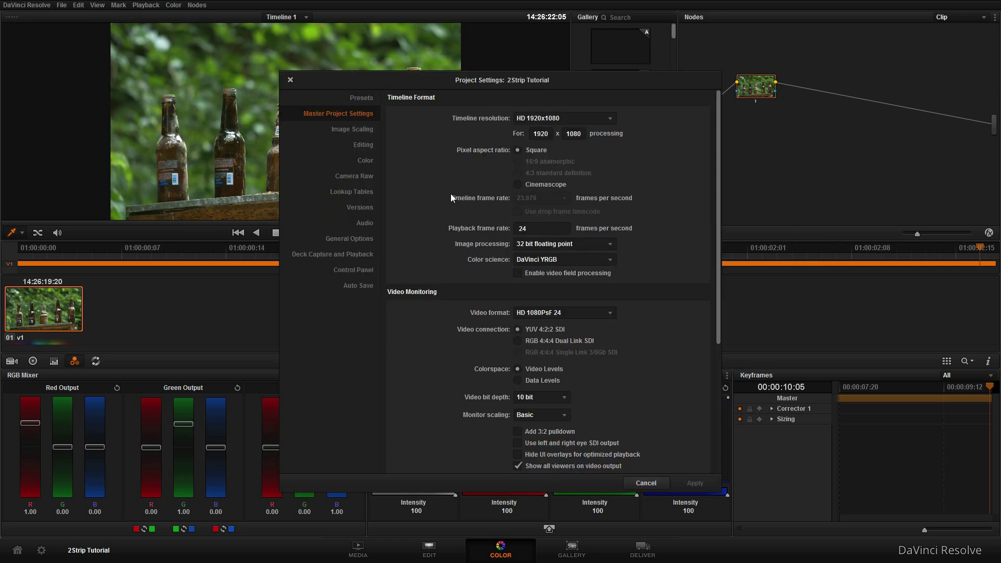
{"action": "left_click", "coordinate": [351, 192]}
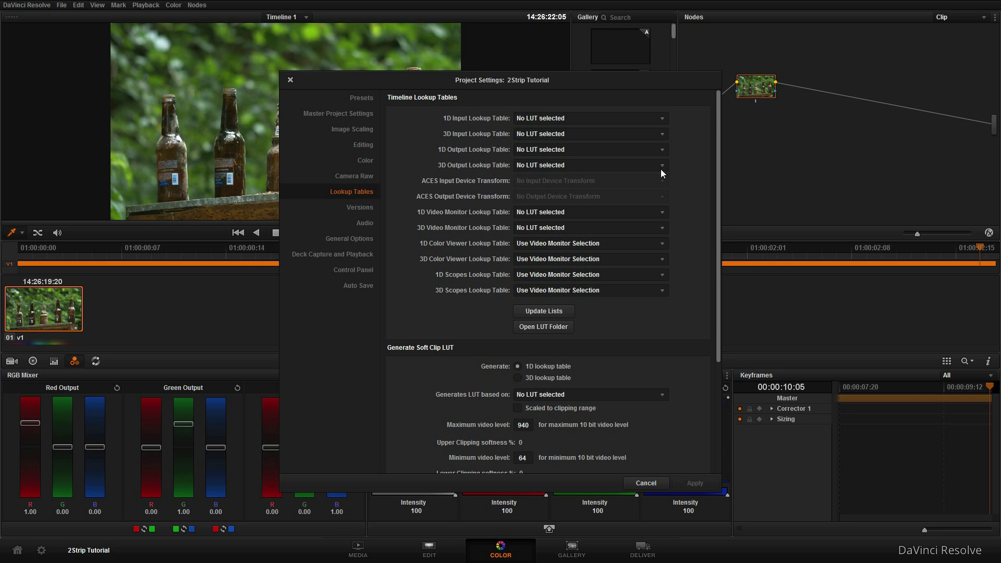
Copy 2StripTut.cube from the Desktop into Resolve's LUT folder, then close both Explorer windows.
{"action": "left_click", "coordinate": [553, 327]}
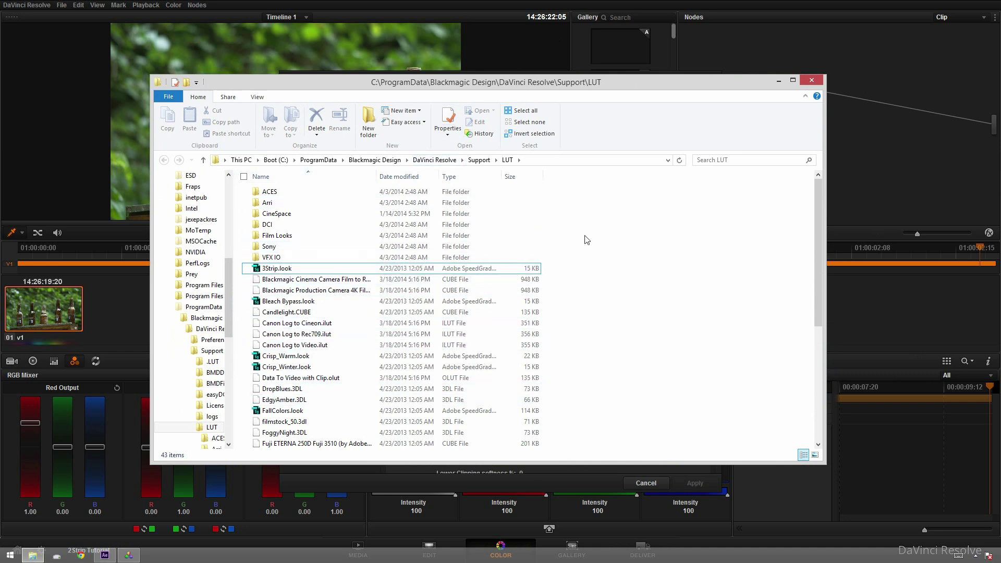
{"action": "key", "text": "super+e"}
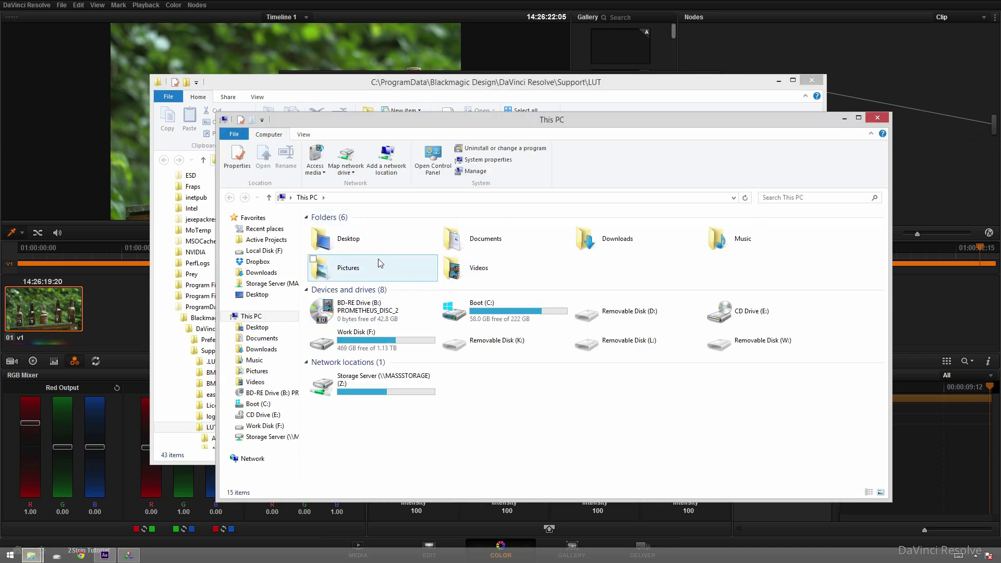
{"action": "double_click", "coordinate": [364, 244]}
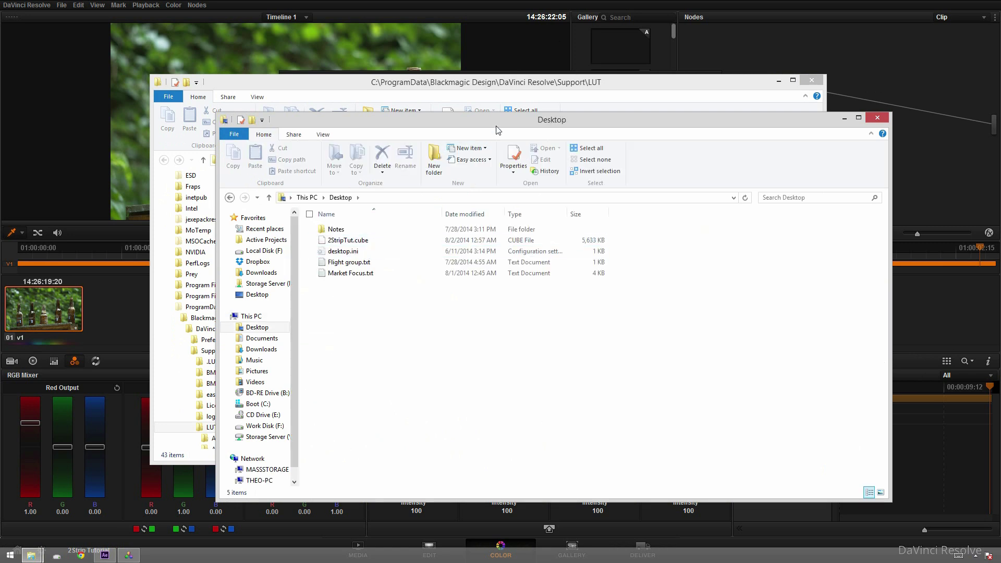
{"action": "left_click_drag", "start_coordinate": [505, 116], "coordinate": [730, 105]}
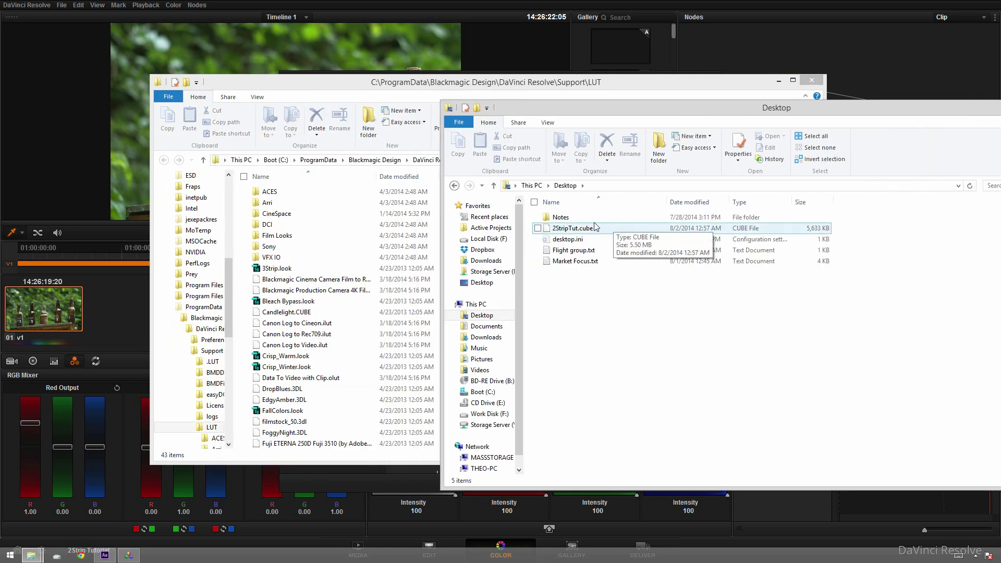
{"action": "left_click_drag", "start_coordinate": [594, 227], "coordinate": [324, 327]}
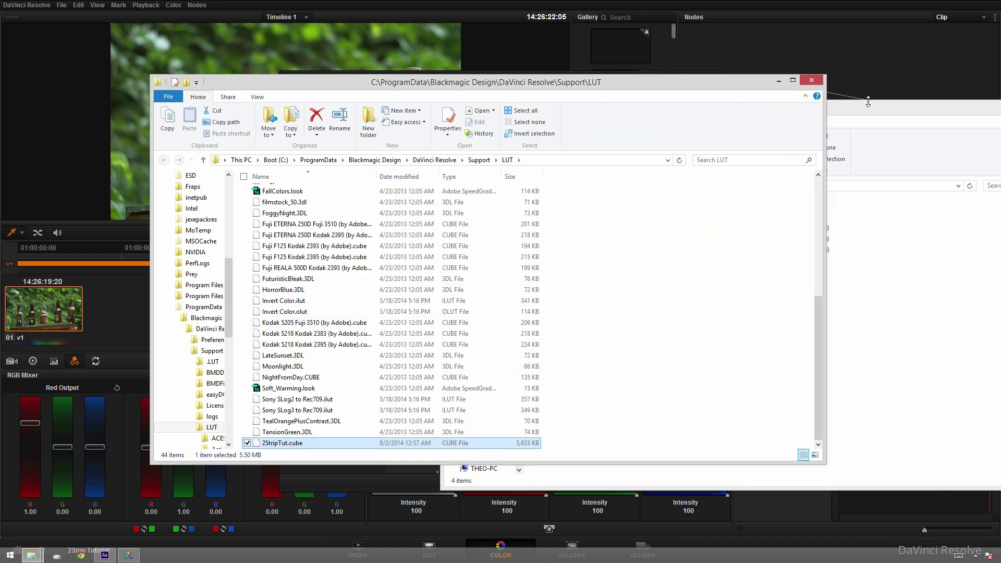
{"action": "left_click_drag", "start_coordinate": [869, 102], "coordinate": [697, 83]}
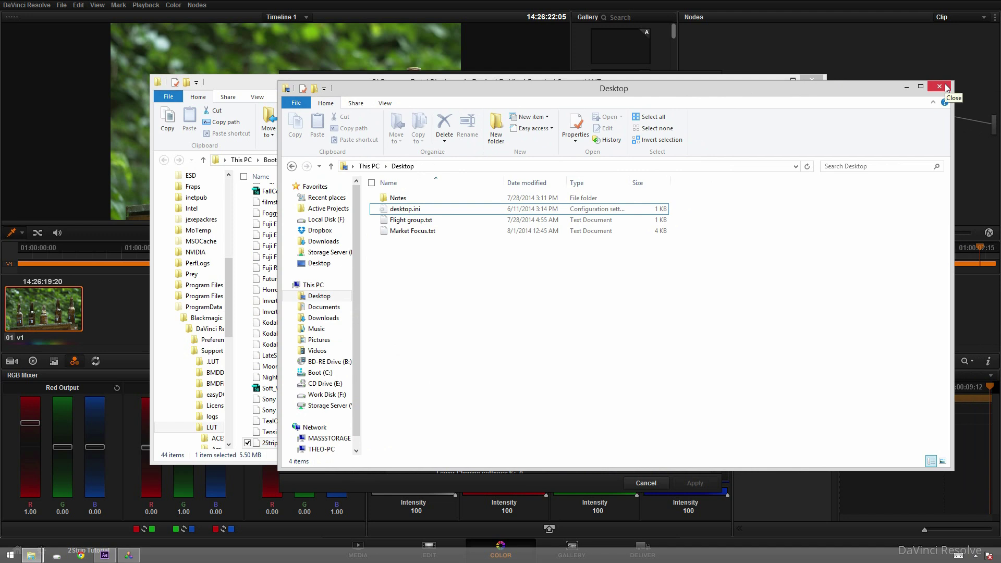
{"action": "left_click", "coordinate": [946, 87]}
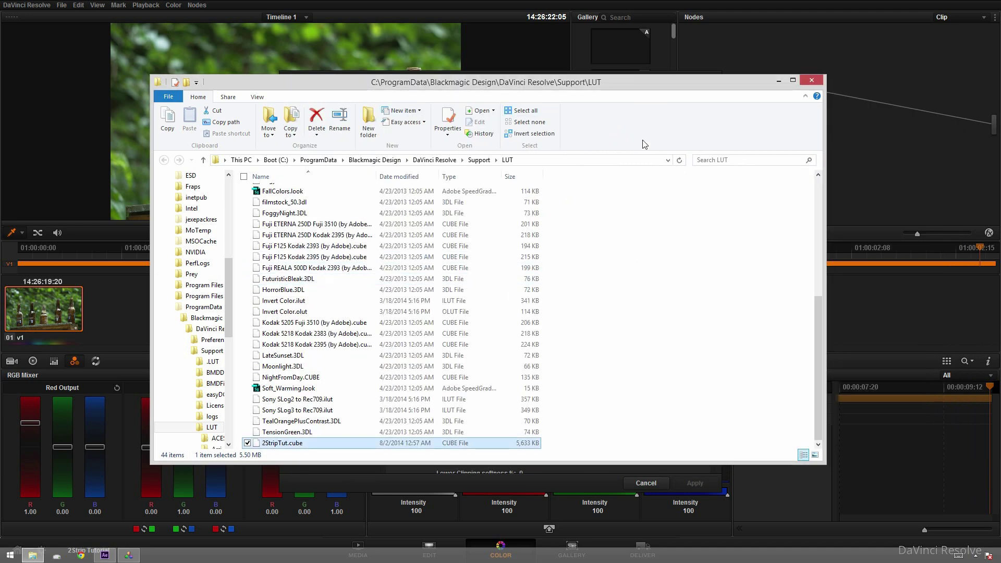
{"action": "left_click", "coordinate": [866, 223]}
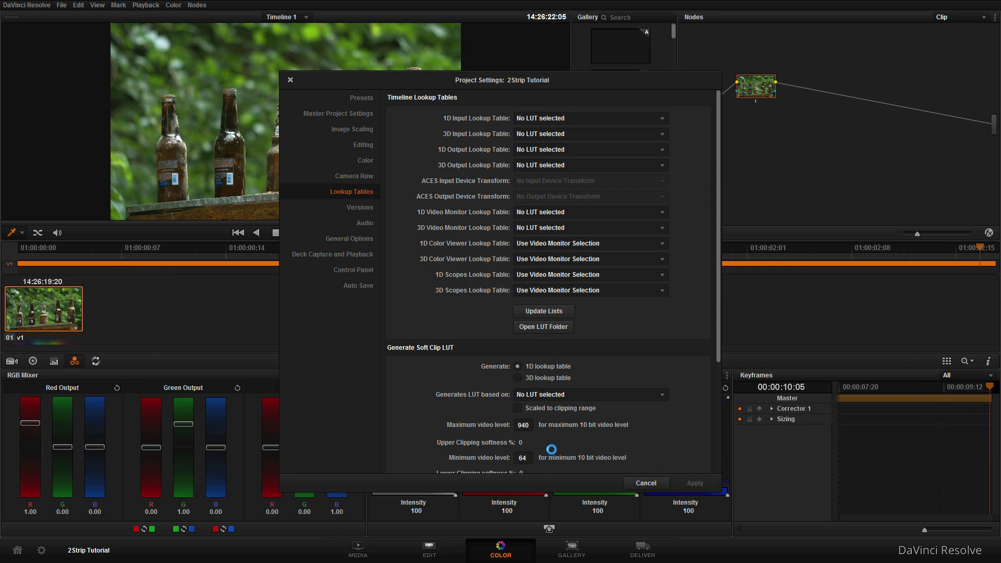
Close Project Settings, add serial node 2 and bring up its 3D LUT menu.
{"action": "left_click", "coordinate": [646, 484]}
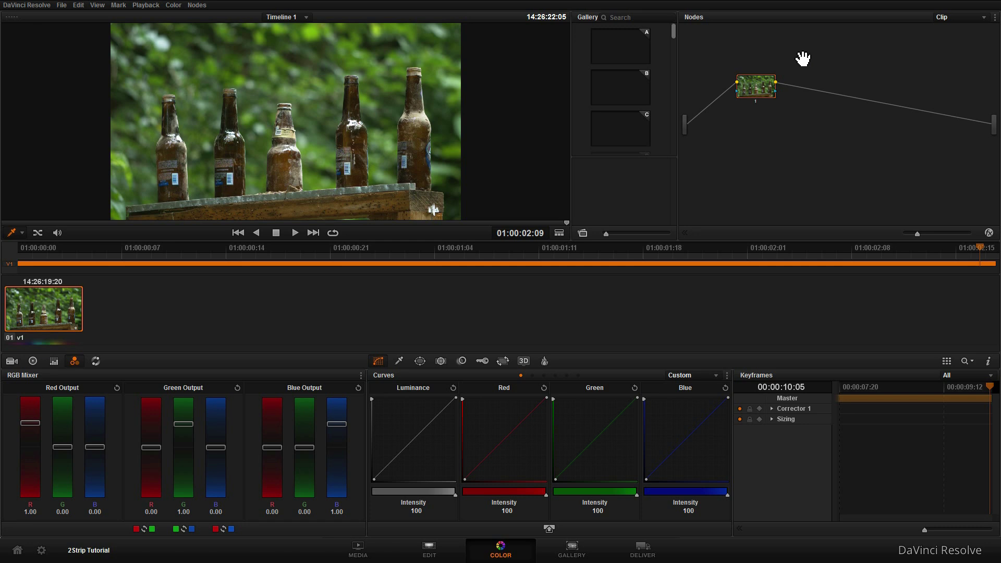
{"action": "key", "text": "alt+s"}
{"action": "right_click", "coordinate": [799, 96]}
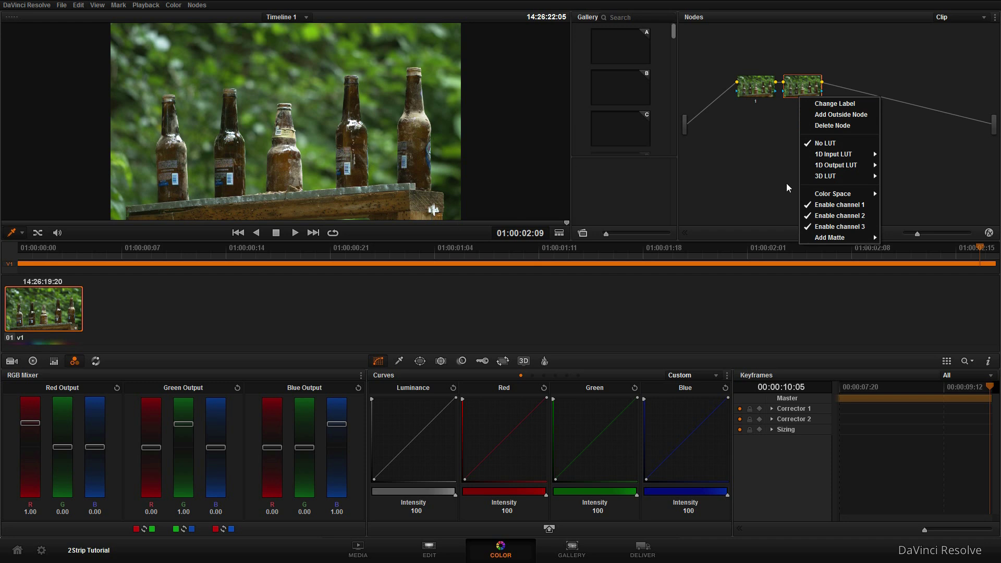
{"action": "mouse_move", "coordinate": [835, 179]}
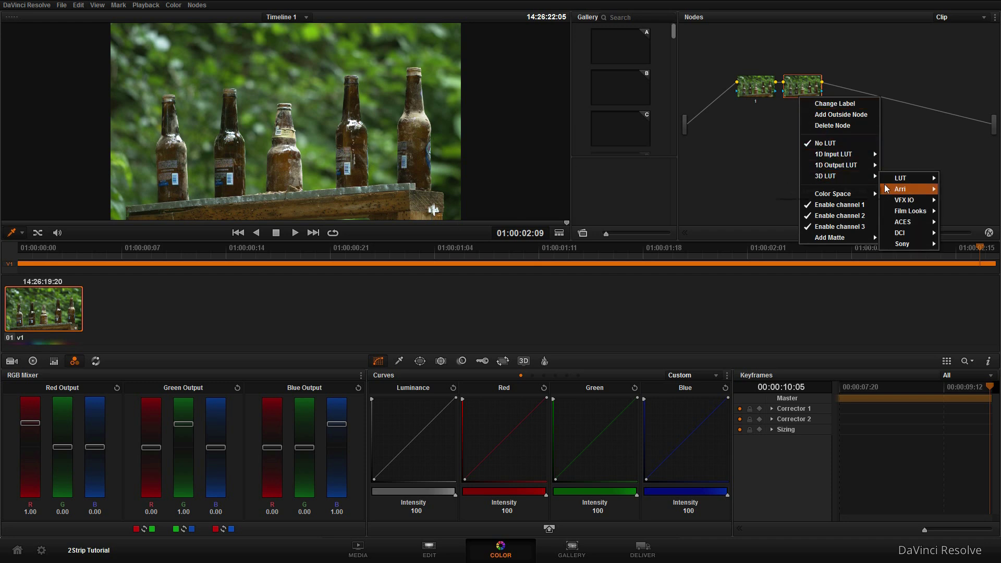
{"action": "mouse_move", "coordinate": [904, 185]}
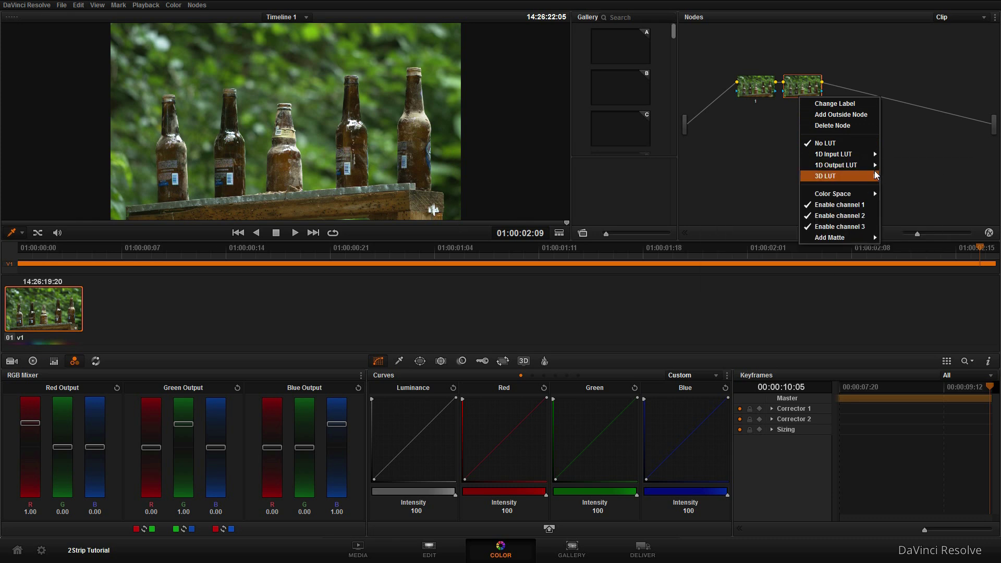
Apply the two-strip LUT to node 2, compare with node 1, and show node 2's Primaries.
{"action": "left_click", "coordinate": [871, 183]}
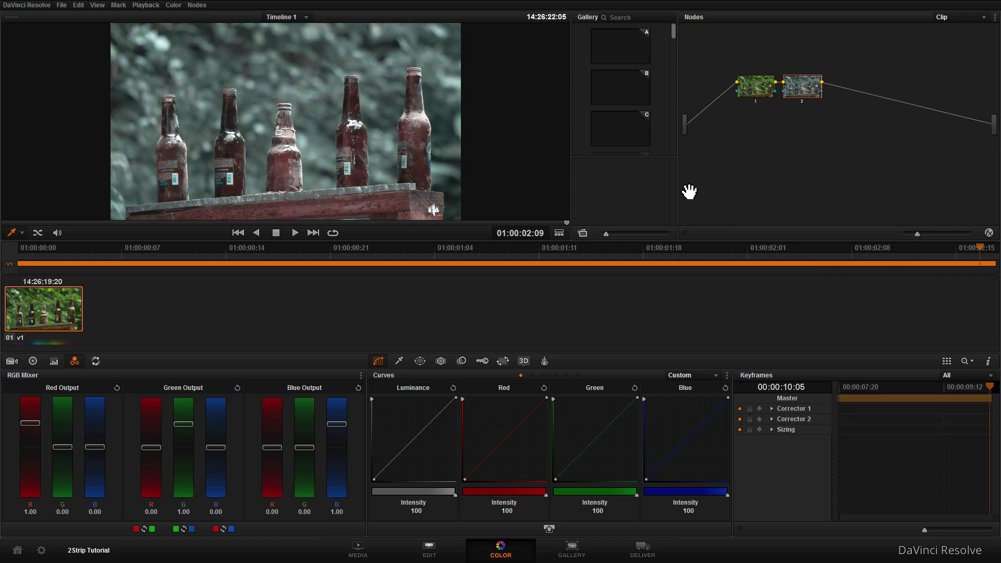
{"action": "left_click", "coordinate": [753, 84]}
{"action": "left_click", "coordinate": [797, 96]}
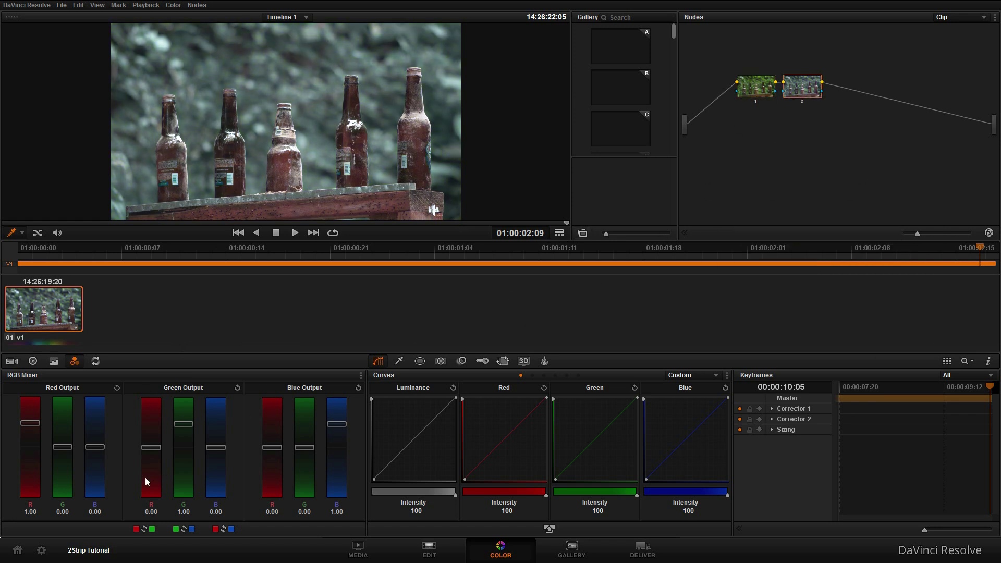
{"action": "left_click", "coordinate": [53, 360]}
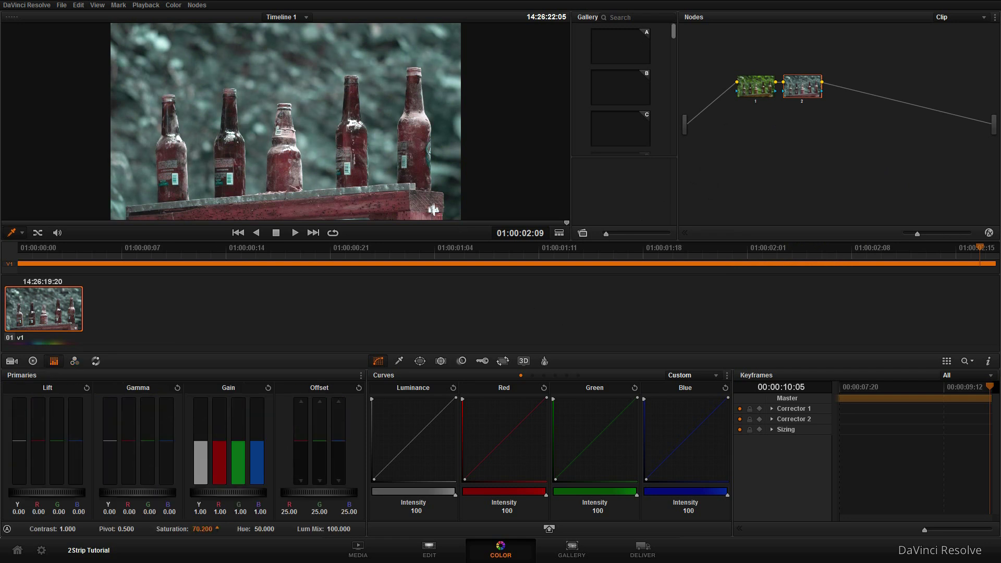